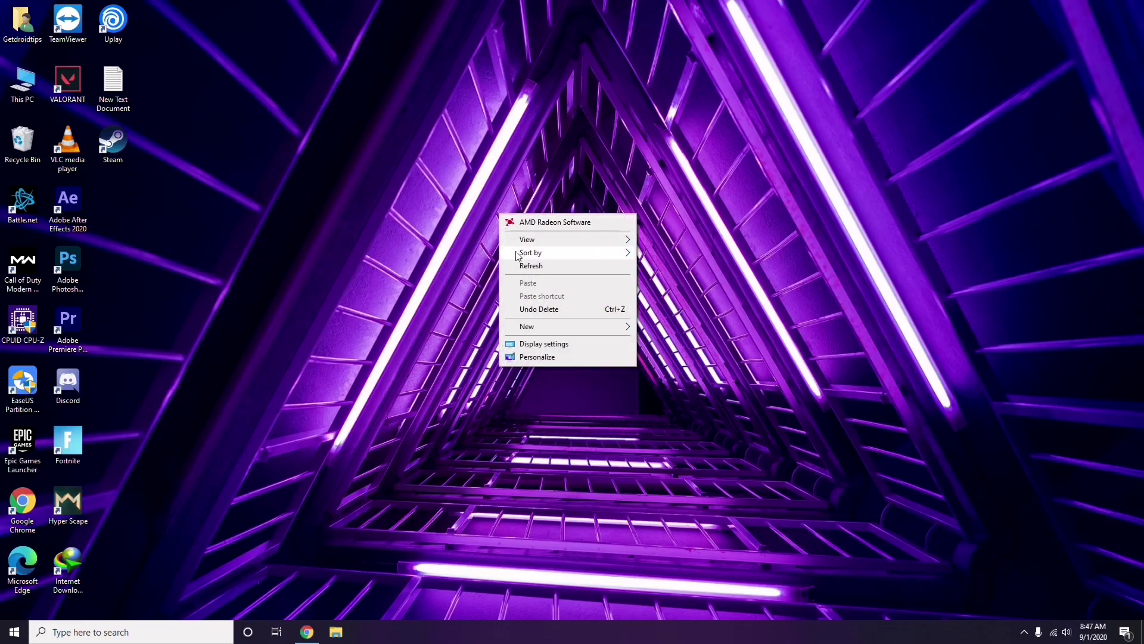
left_click(528, 266)
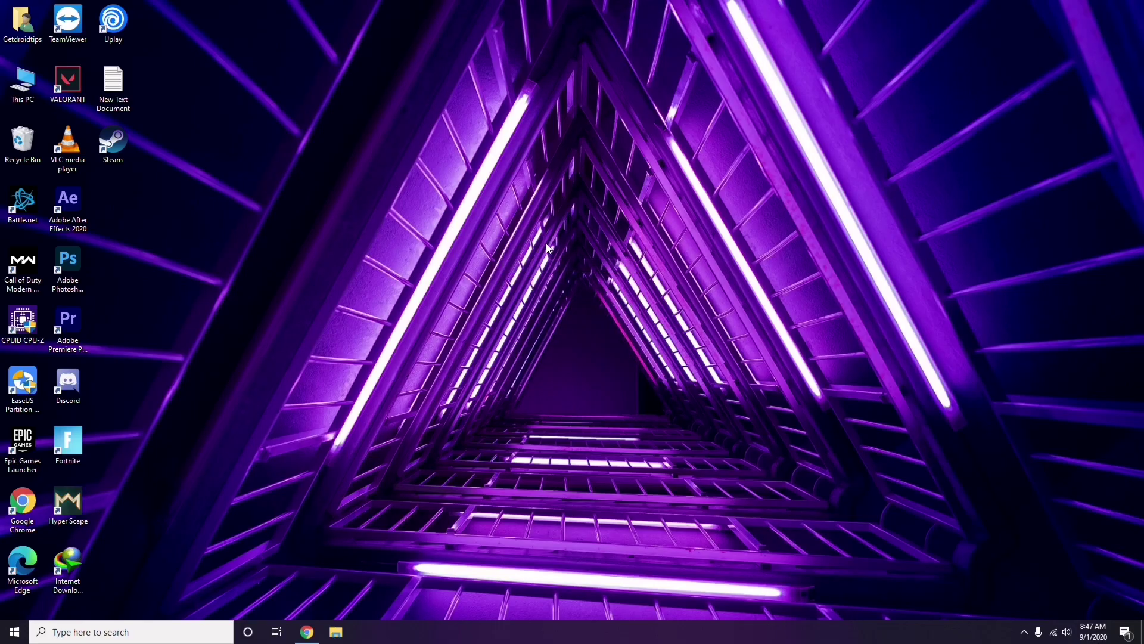
right_click(434, 167)
left_click(463, 218)
Open Computer Management for This PC, view the device categories in Device Manager, and close the window
right_click(25, 101)
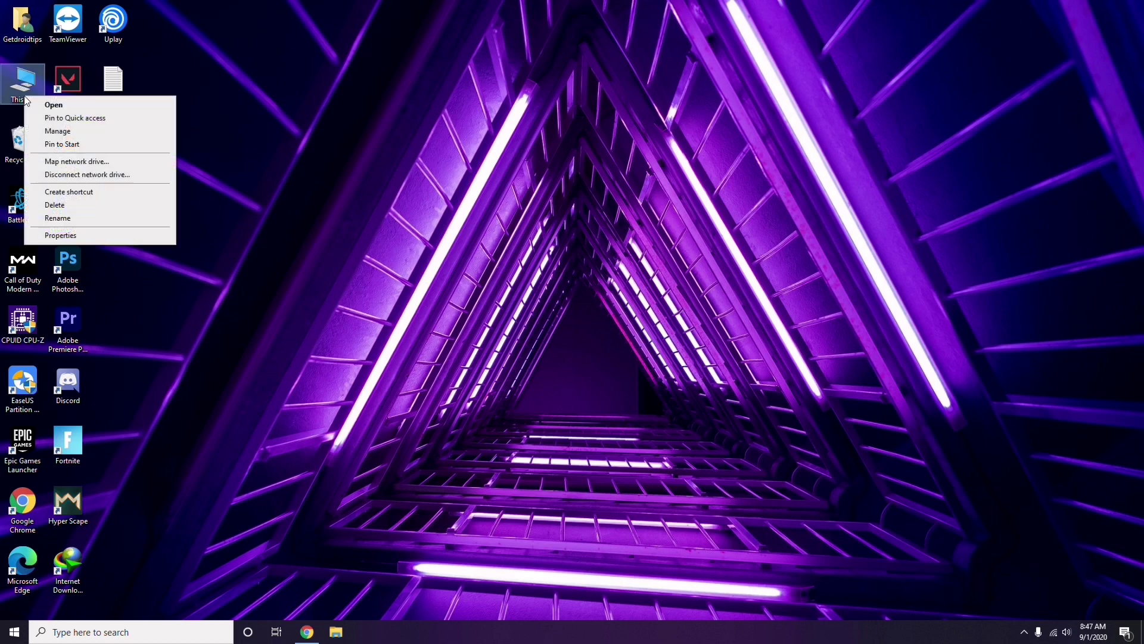
left_click(58, 131)
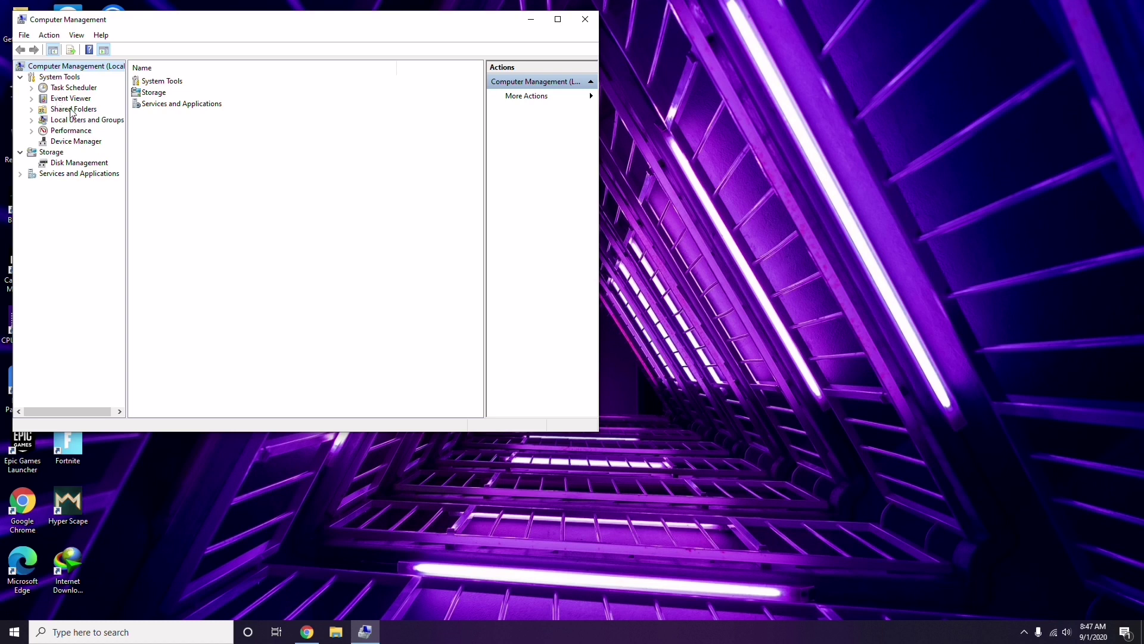
left_click(70, 141)
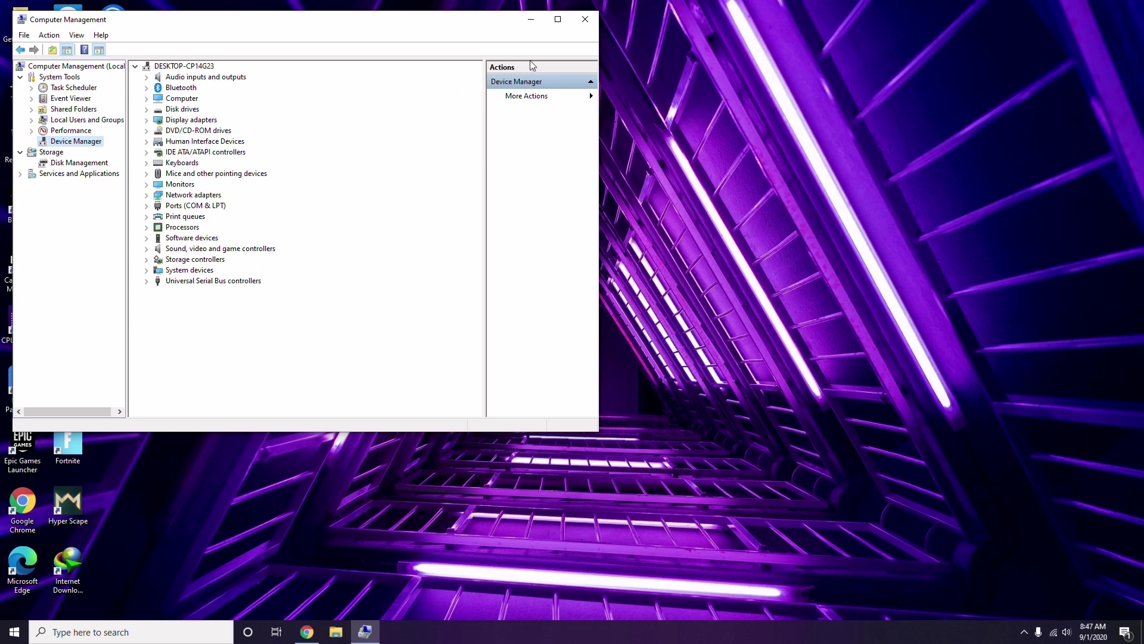
left_click(585, 19)
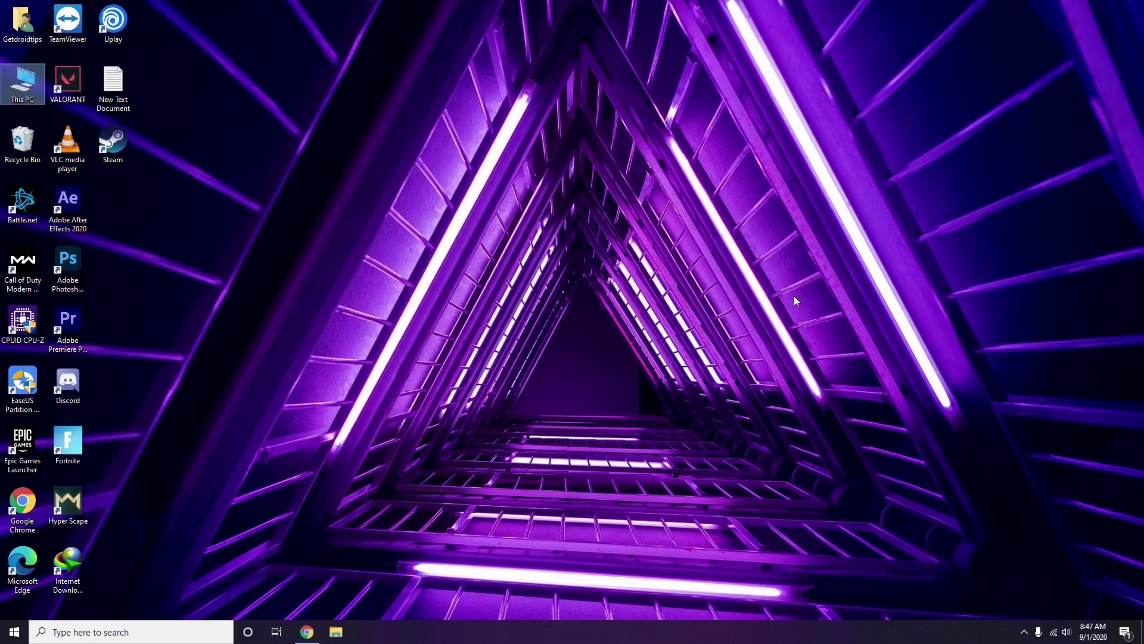
Open AMD Radeon Software, check the driver version and available update along with the graphics and display settings, and close it
left_click(1024, 633)
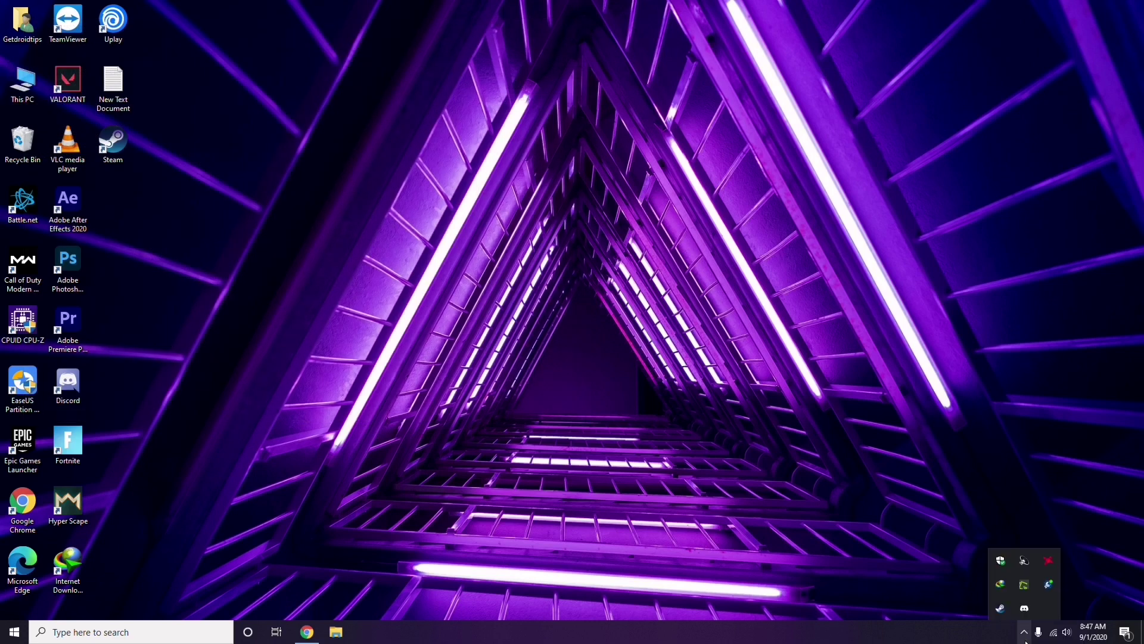
left_click(1048, 562)
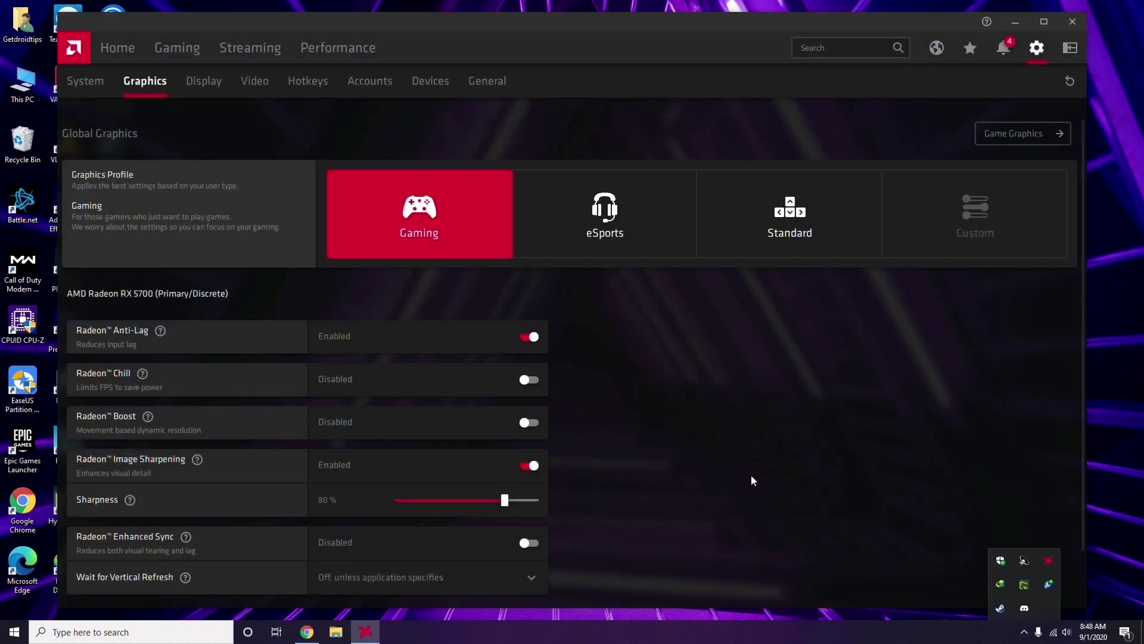
left_click(97, 84)
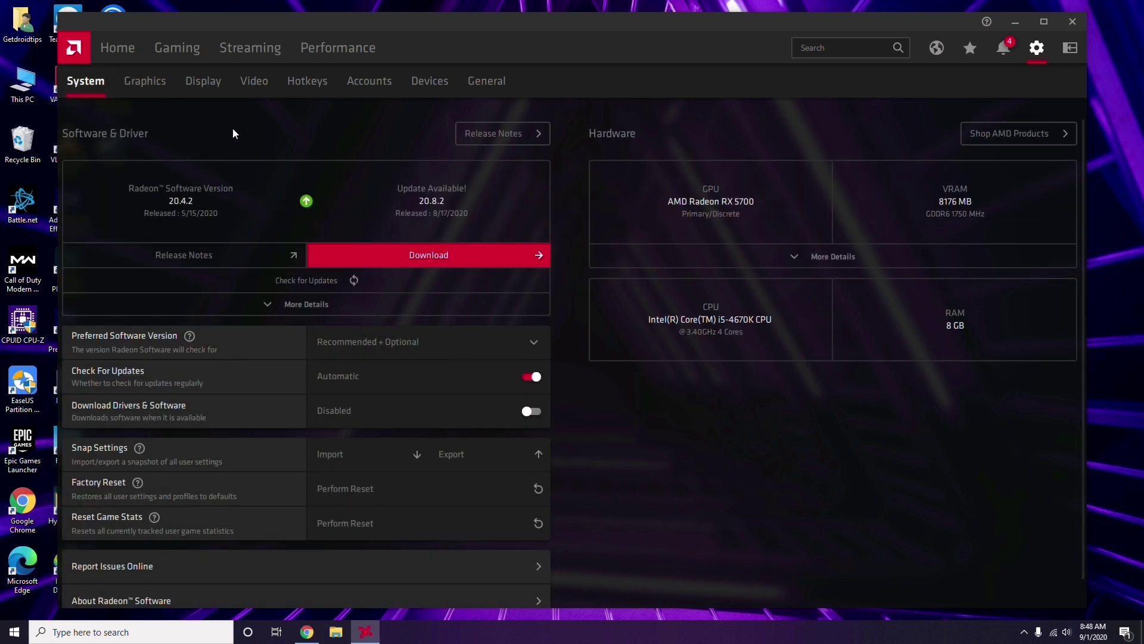
left_click(142, 83)
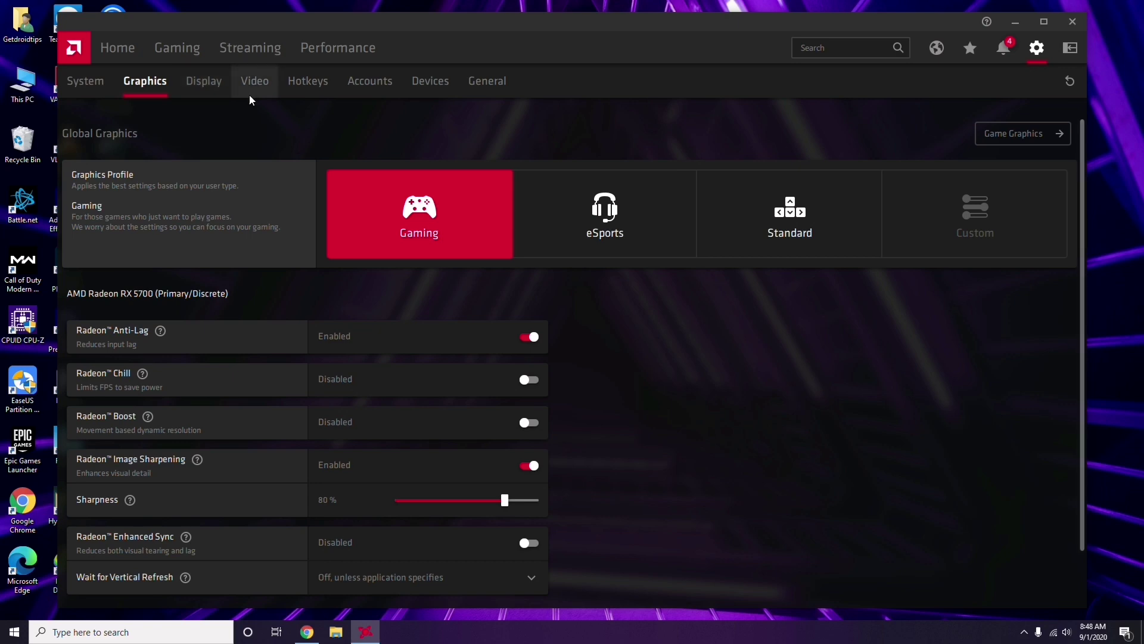
left_click(217, 89)
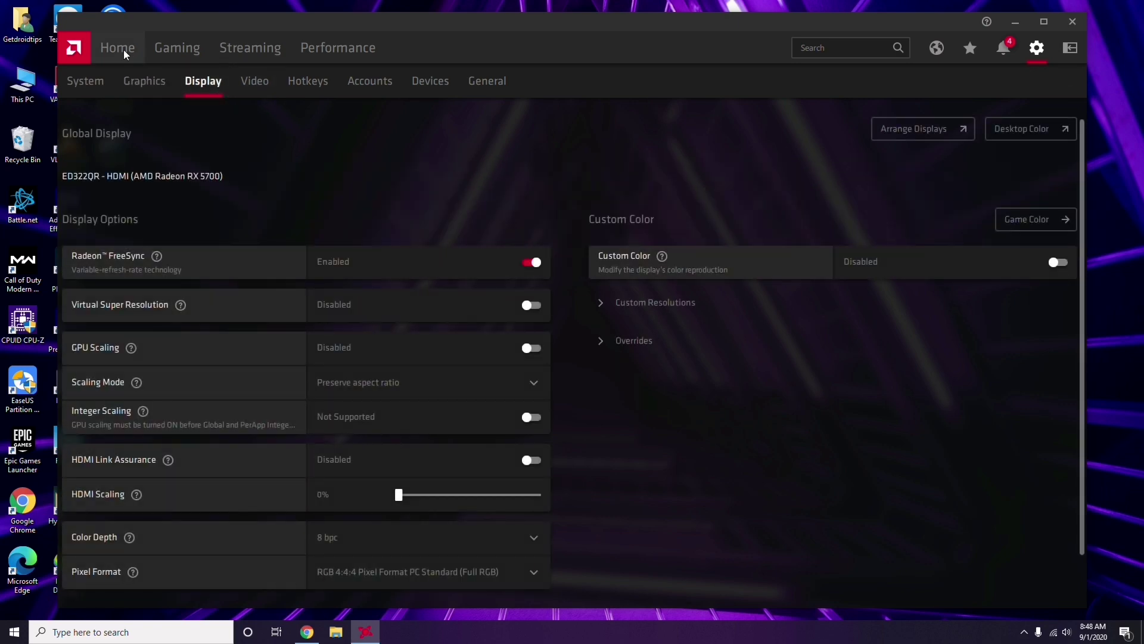
left_click(125, 53)
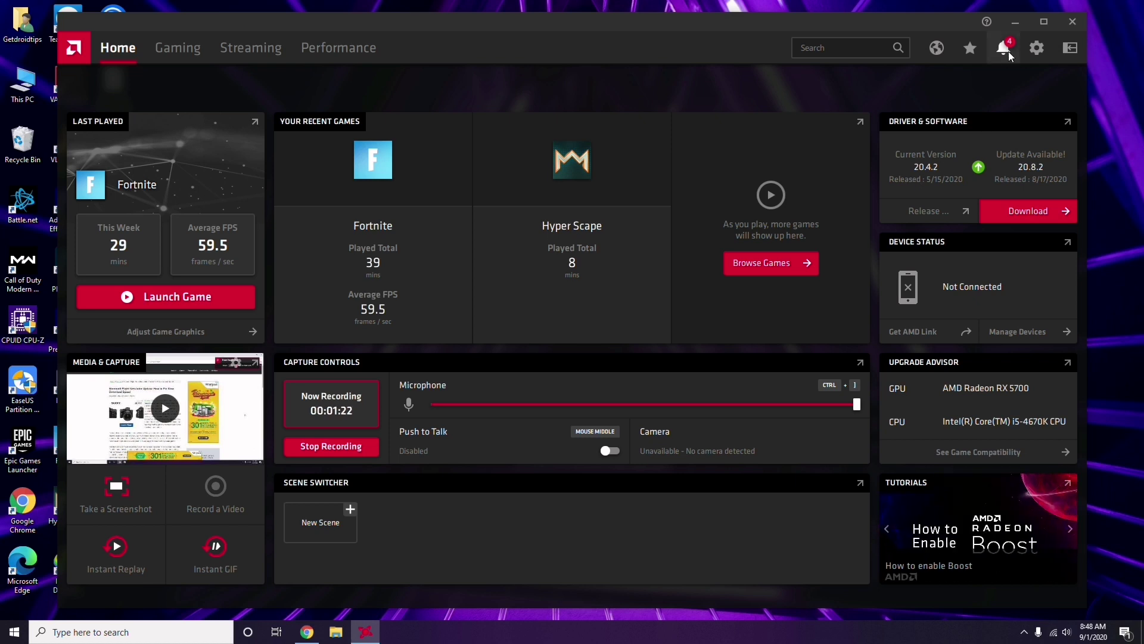
left_click(1073, 23)
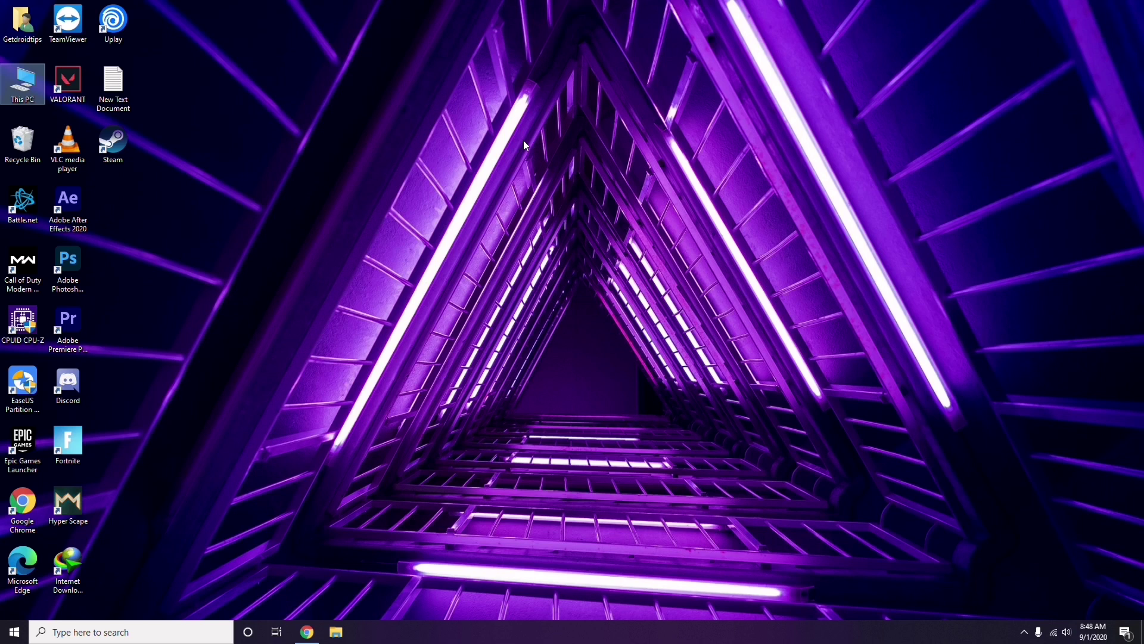
right_click(240, 154)
left_click(246, 209)
Open Steam, disable the Steam Overlay while in-game in the In-Game settings, save the change, and close Steam
double_click(114, 143)
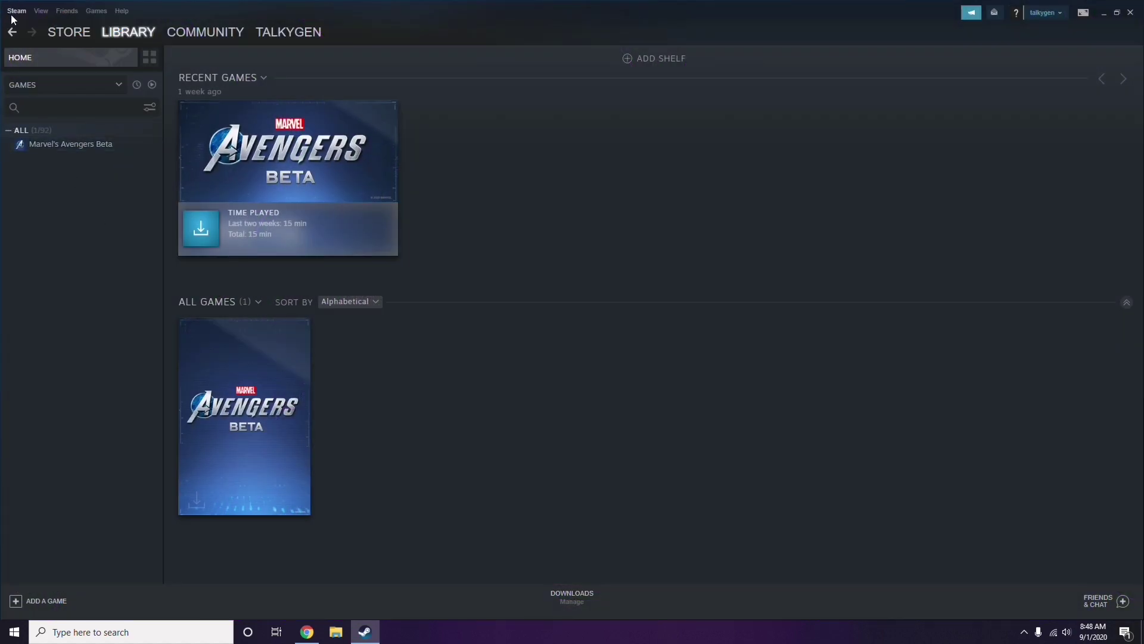
left_click(14, 13)
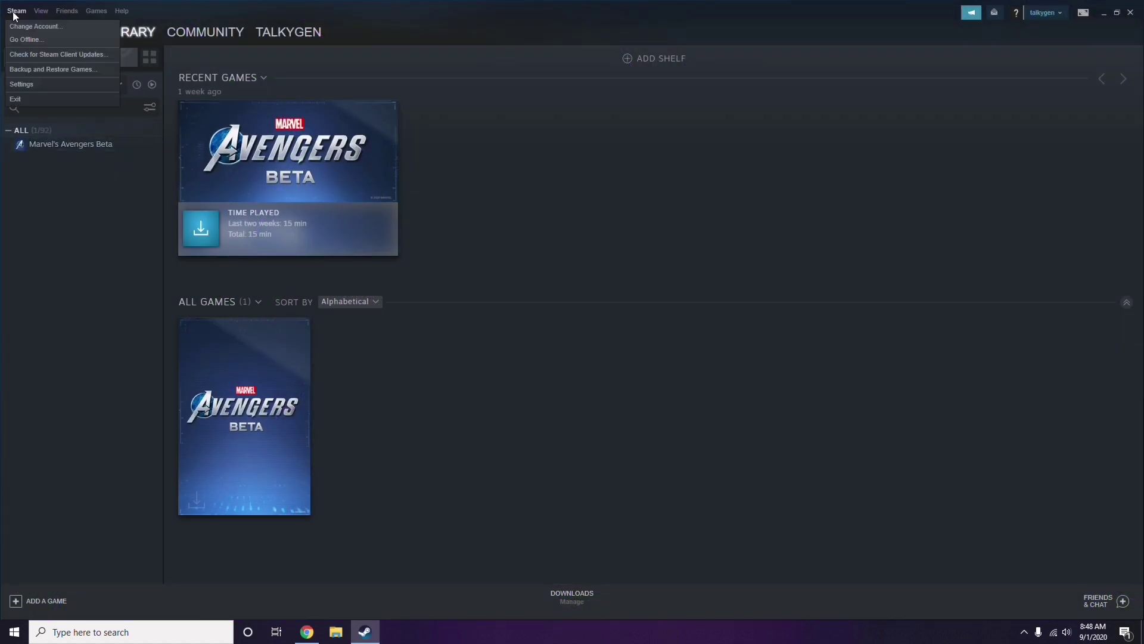
left_click(38, 86)
left_click_drag(695, 226, 634, 130)
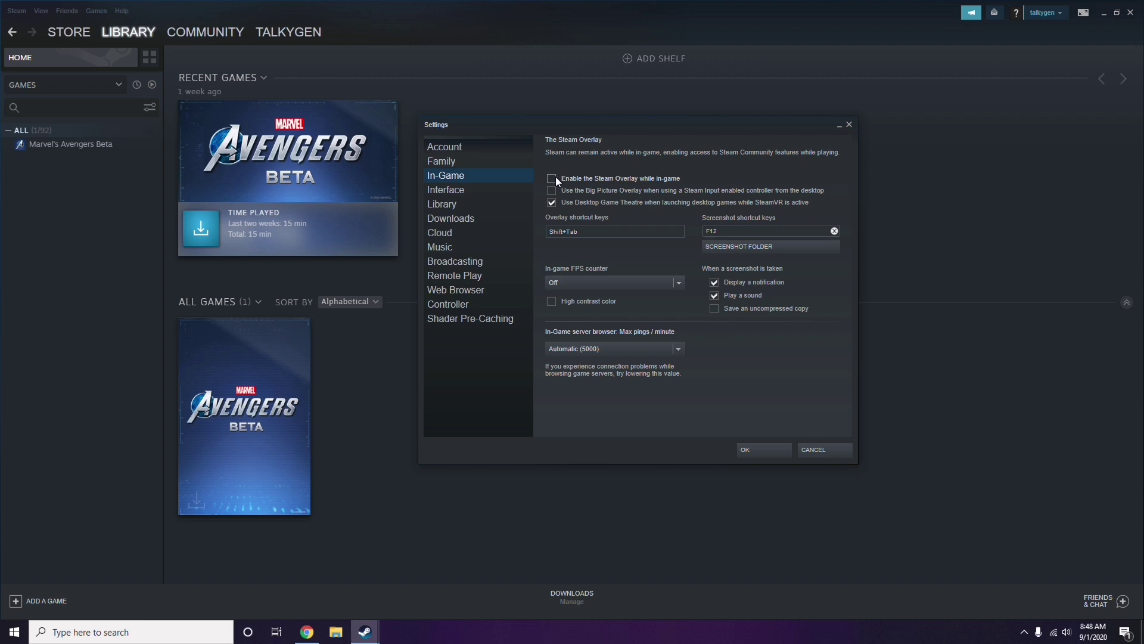
left_click(752, 449)
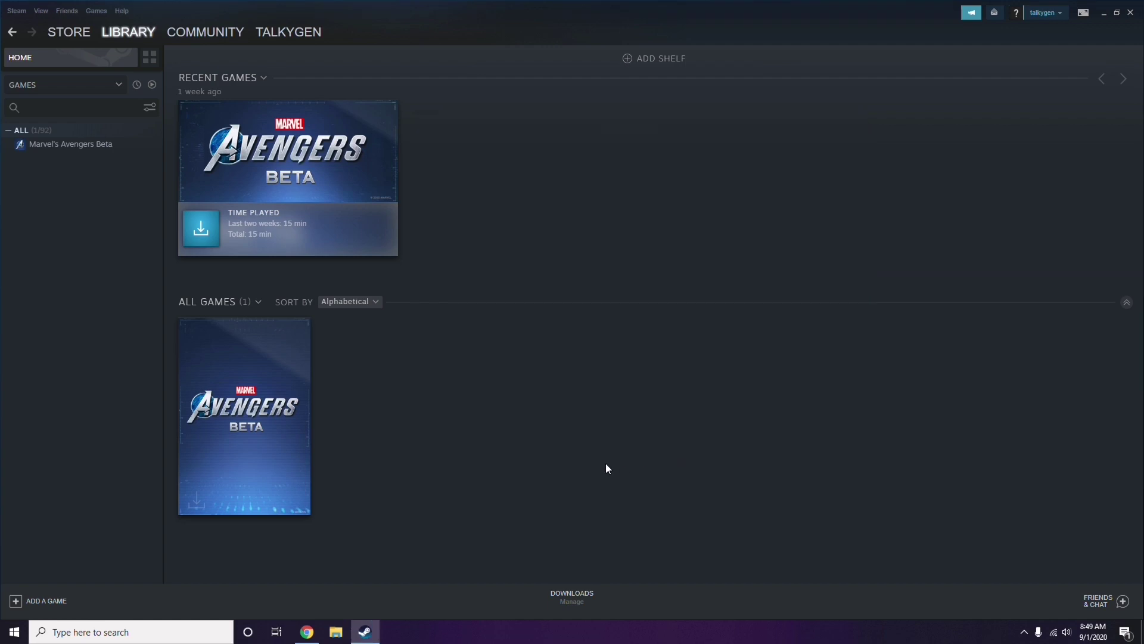
left_click(1131, 12)
right_click(467, 192)
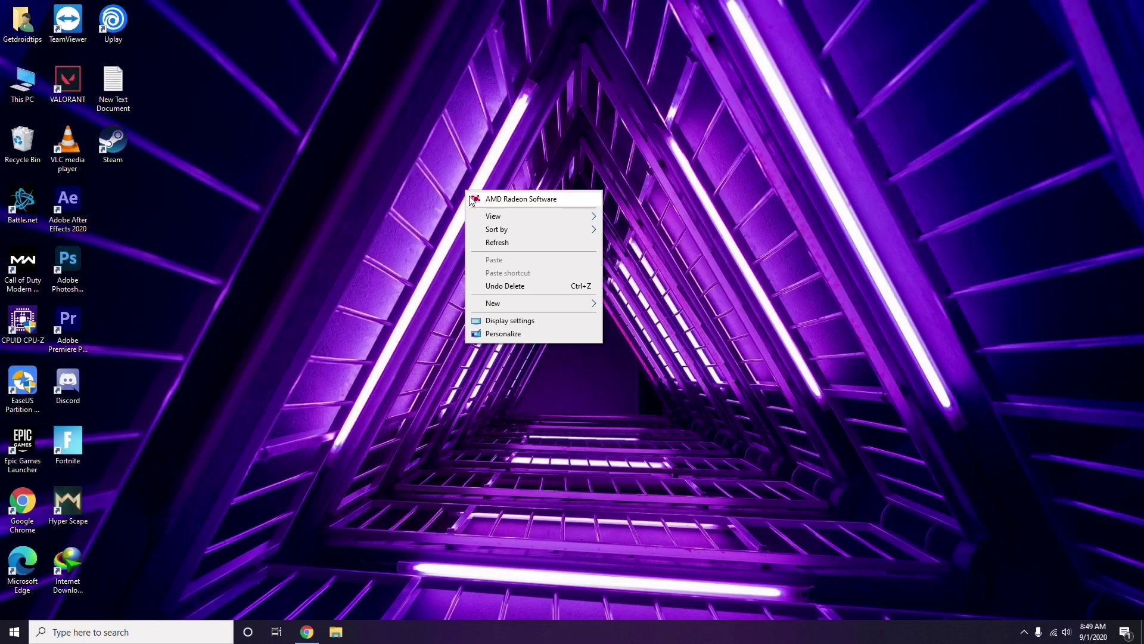
left_click(497, 245)
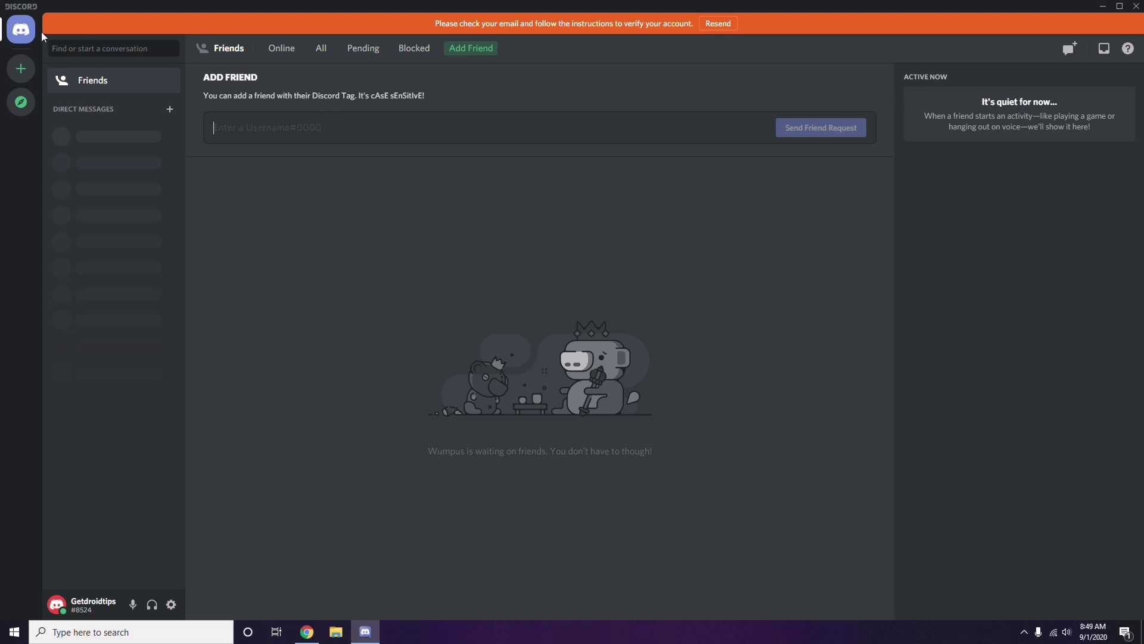
In Discord's Voice & Video settings, turn off the OpenH264 Video Codec provided by Cisco Systems
left_click(172, 606)
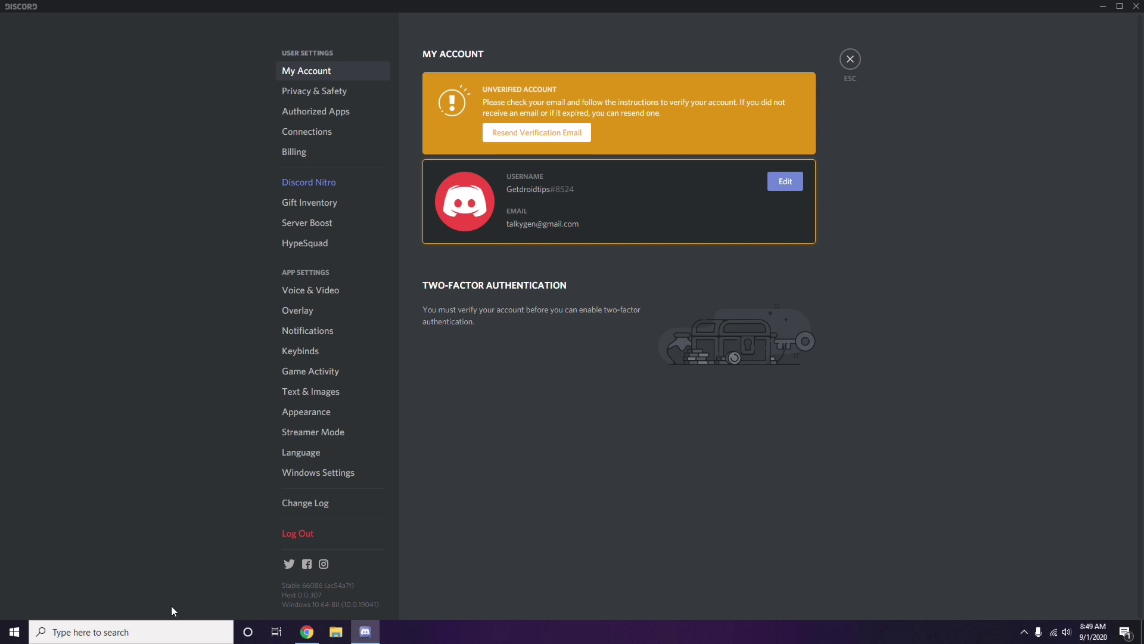
left_click(305, 291)
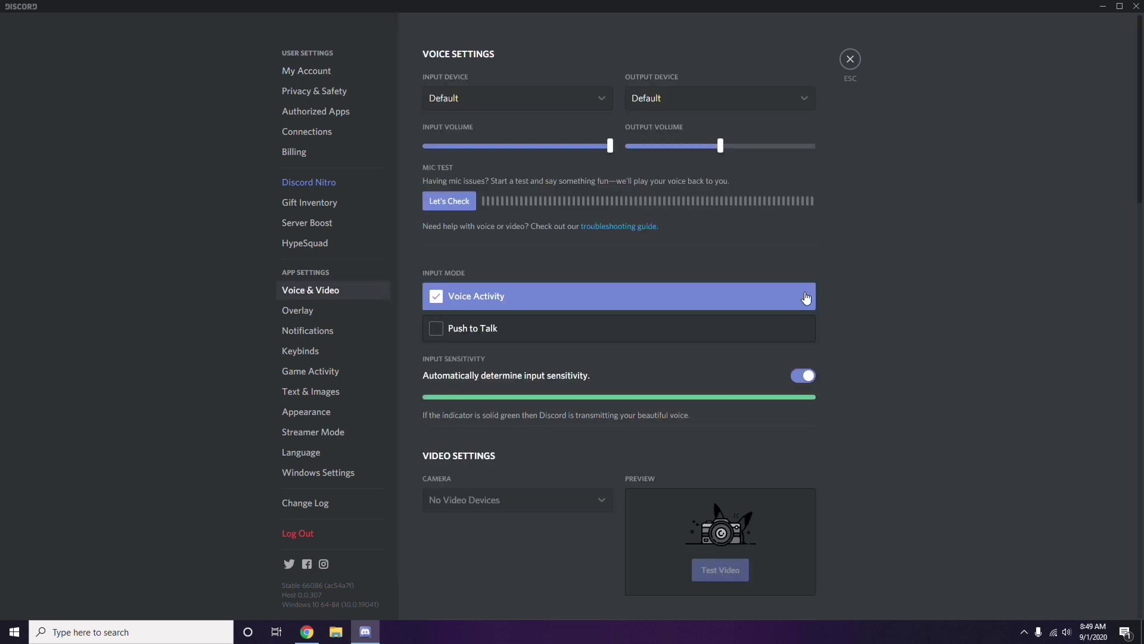
scroll(874, 291, "down", 8)
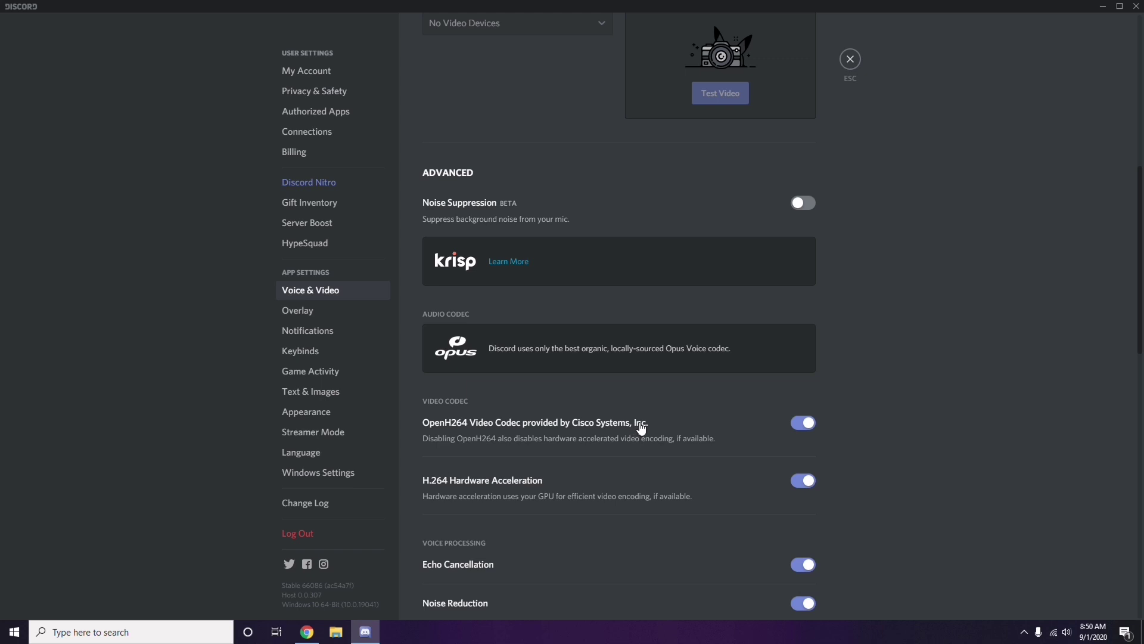
left_click(760, 440)
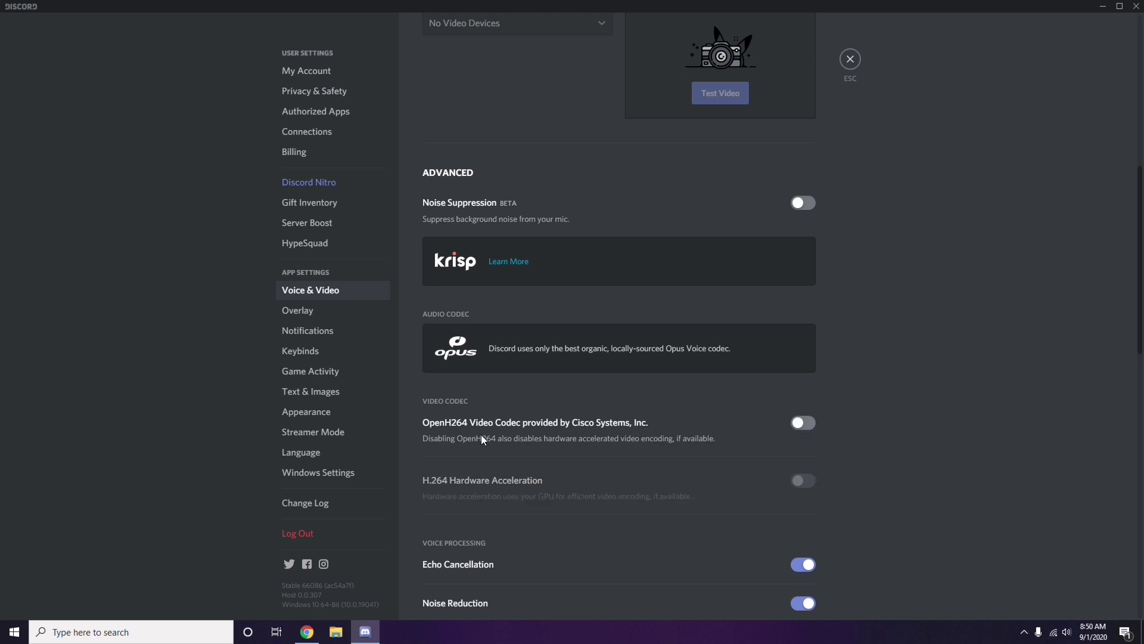
scroll(590, 428, "down", 2)
scroll(592, 427, "down", 4)
scroll(591, 427, "up", 1)
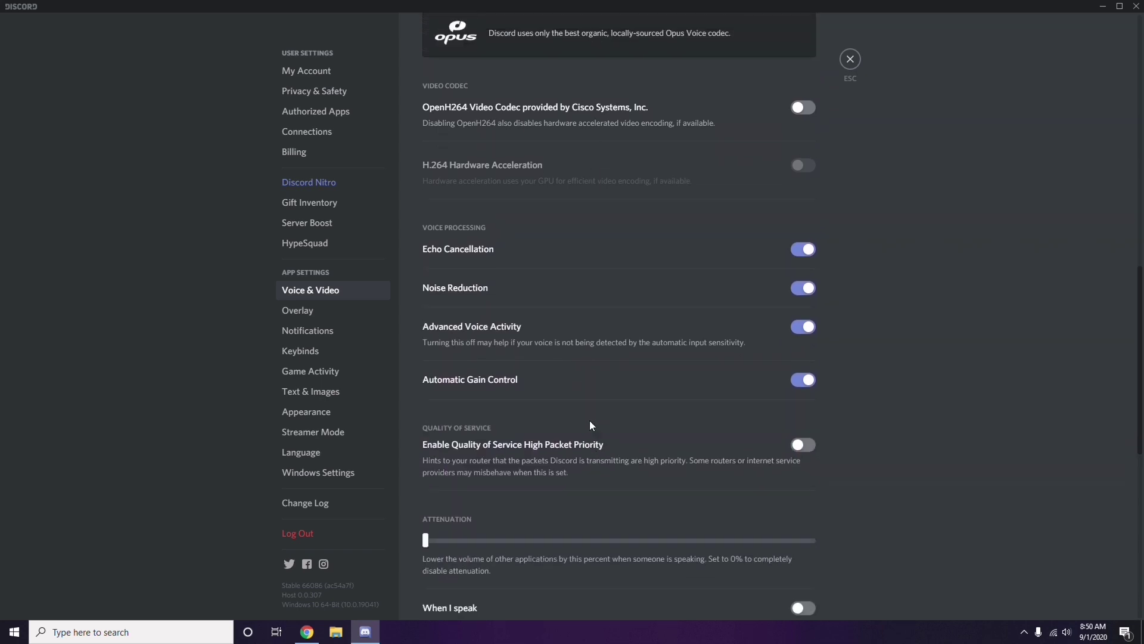
Disable the in-game overlay in Discord's Overlay settings
left_click(299, 312)
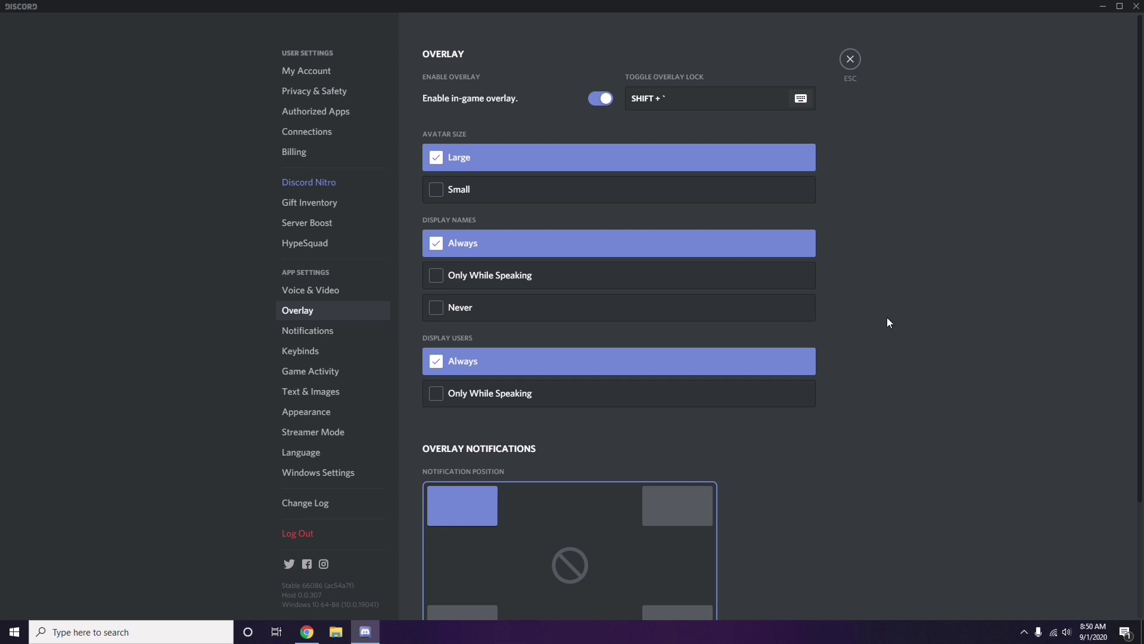
scroll(886, 313, "down", 1)
scroll(886, 313, "up", 1)
left_click(597, 101)
Turn off Hardware Acceleration in Discord's Appearance settings, confirm the change, and minimize Discord
left_click(315, 415)
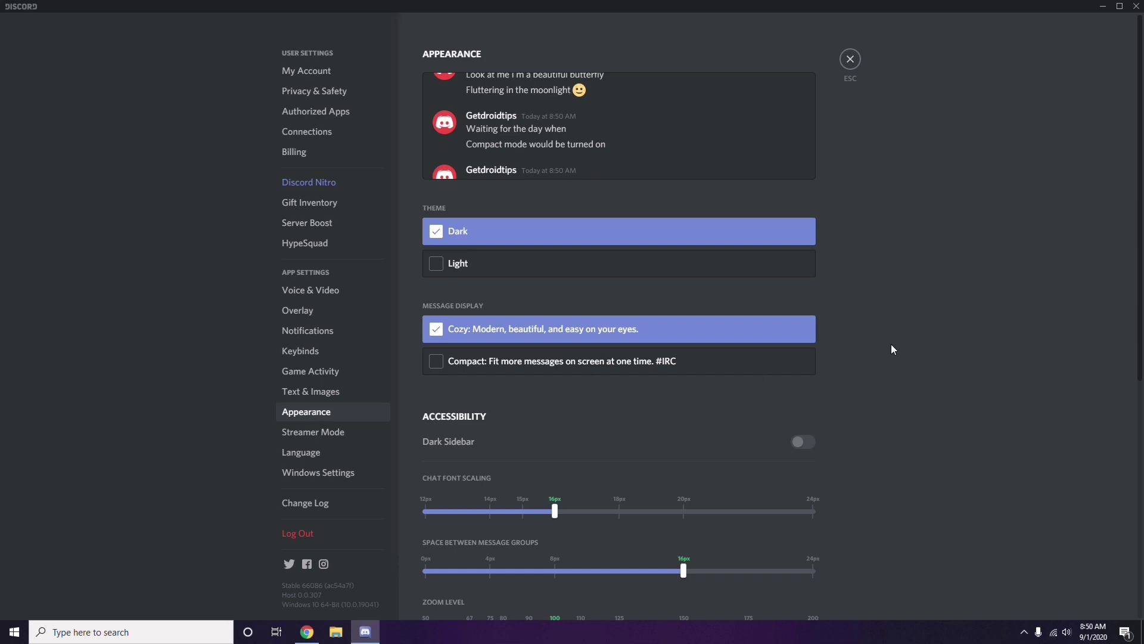
scroll(892, 345, "down", 7)
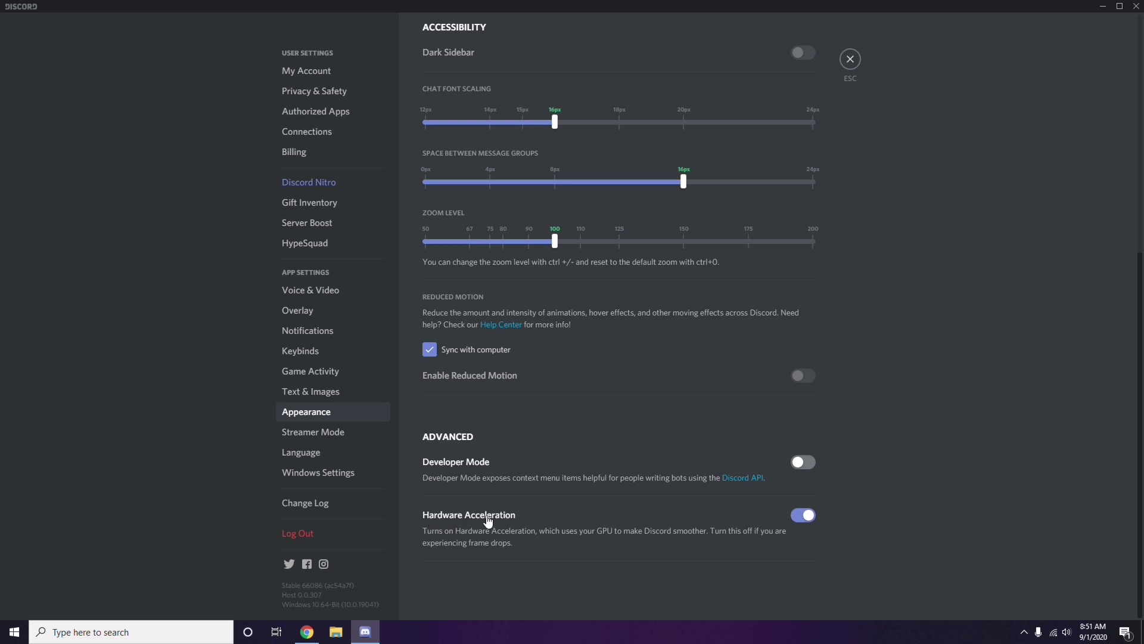
left_click(802, 522)
left_click(649, 351)
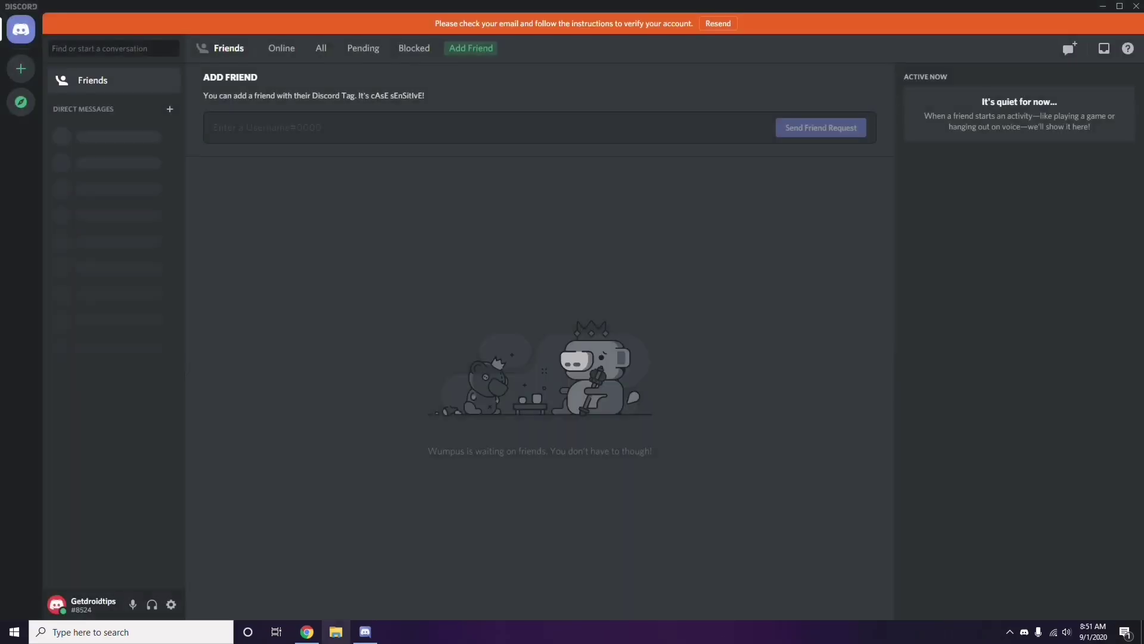
left_click(1103, 6)
right_click(455, 152)
left_click(486, 204)
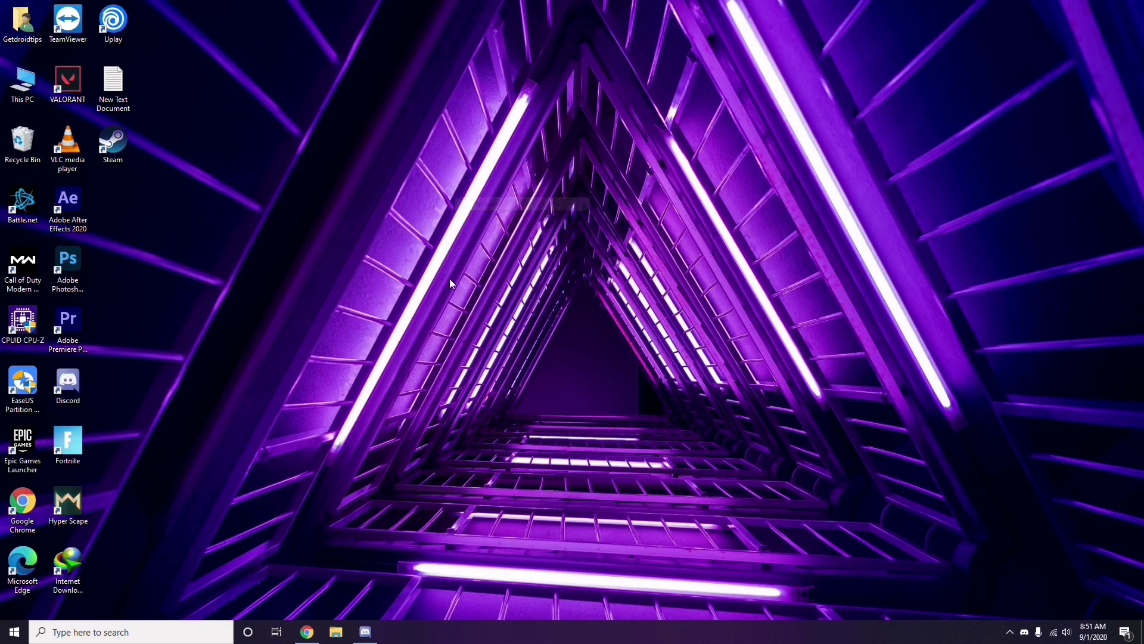
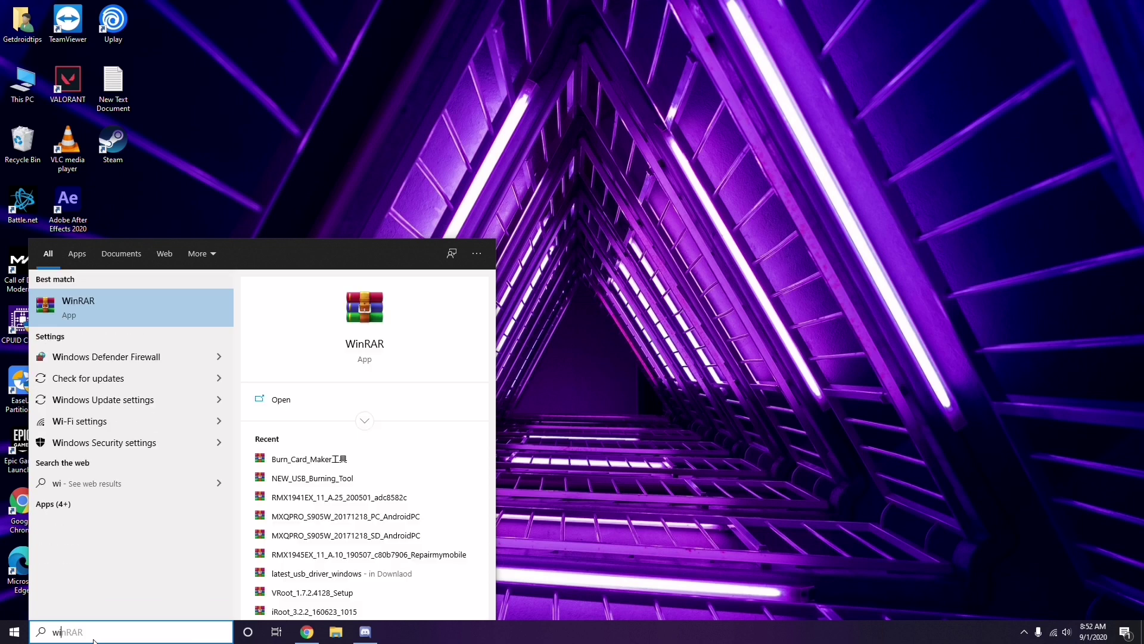
Search Windows for the Windows Update settings, check the update status, and close Settings
type("indows")
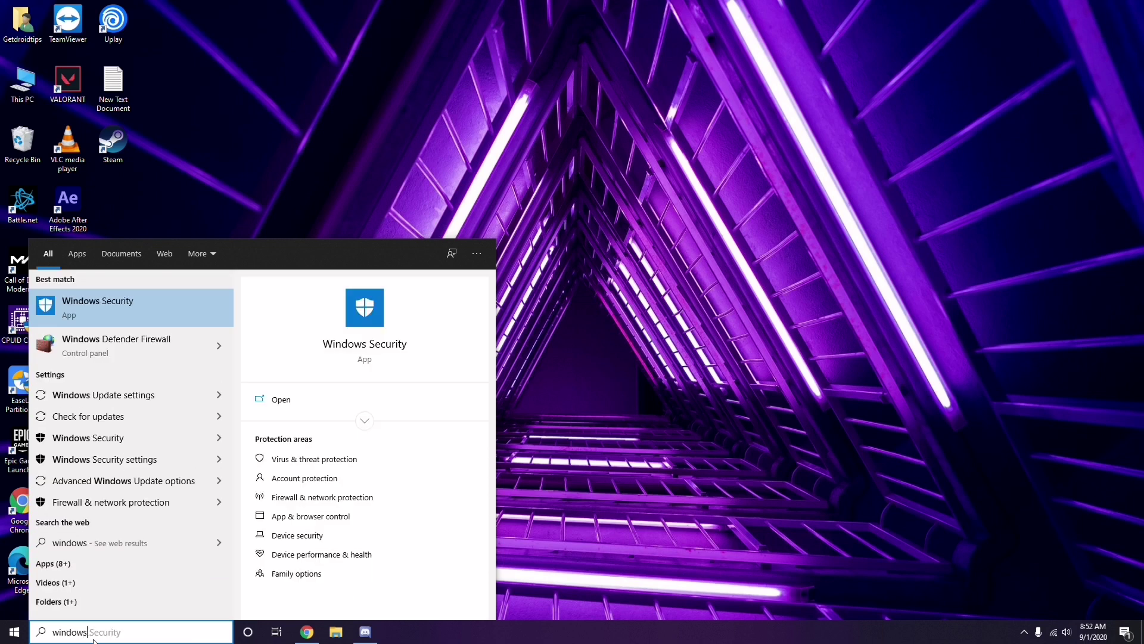
left_click(144, 396)
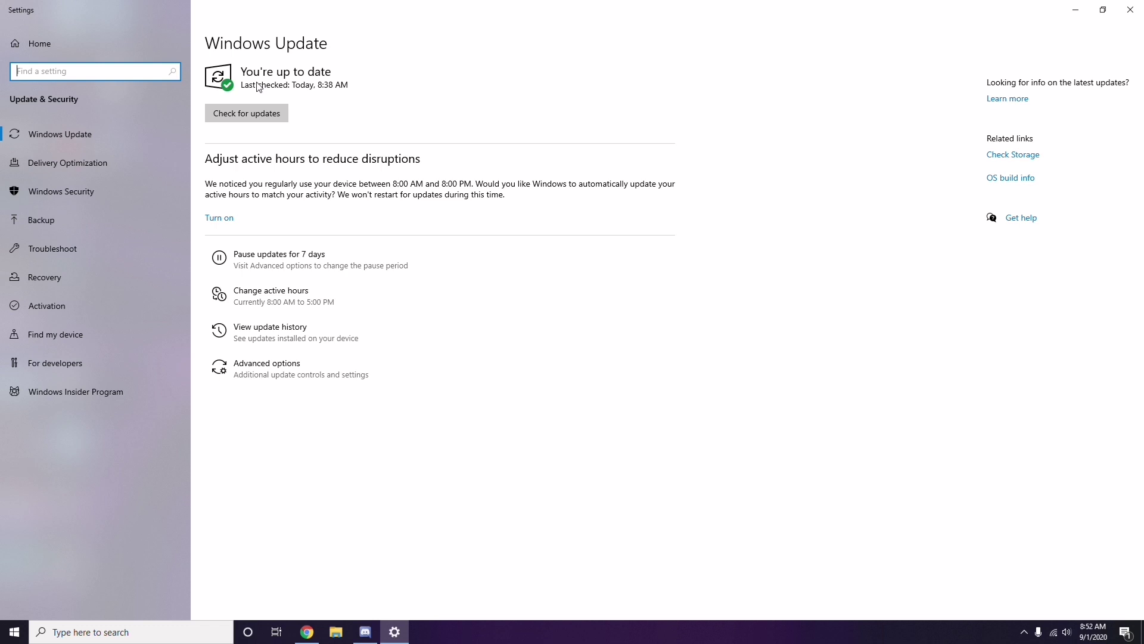
left_click(1131, 10)
right_click(483, 103)
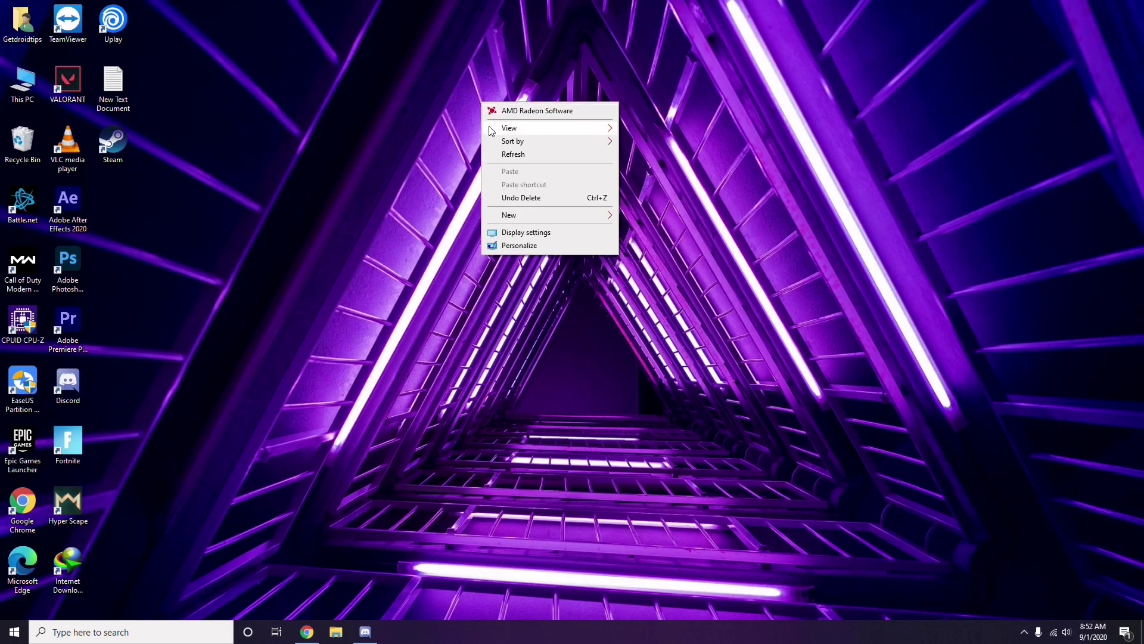
left_click(513, 154)
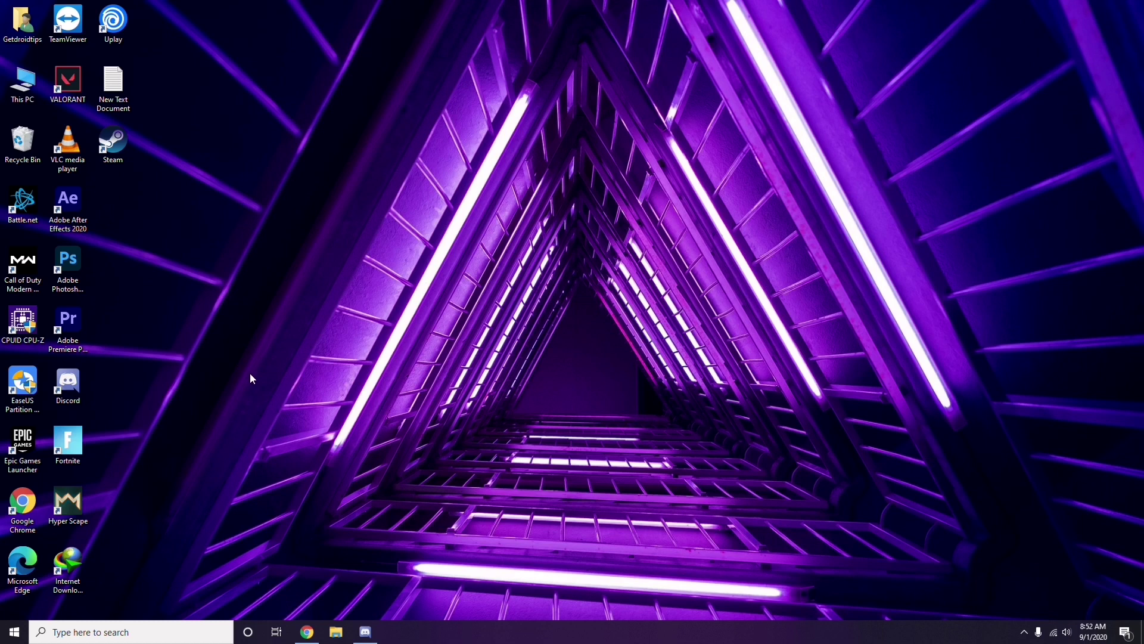
Search Windows for Settings and open the update history under Update & Security's Windows Update page
left_click(68, 633)
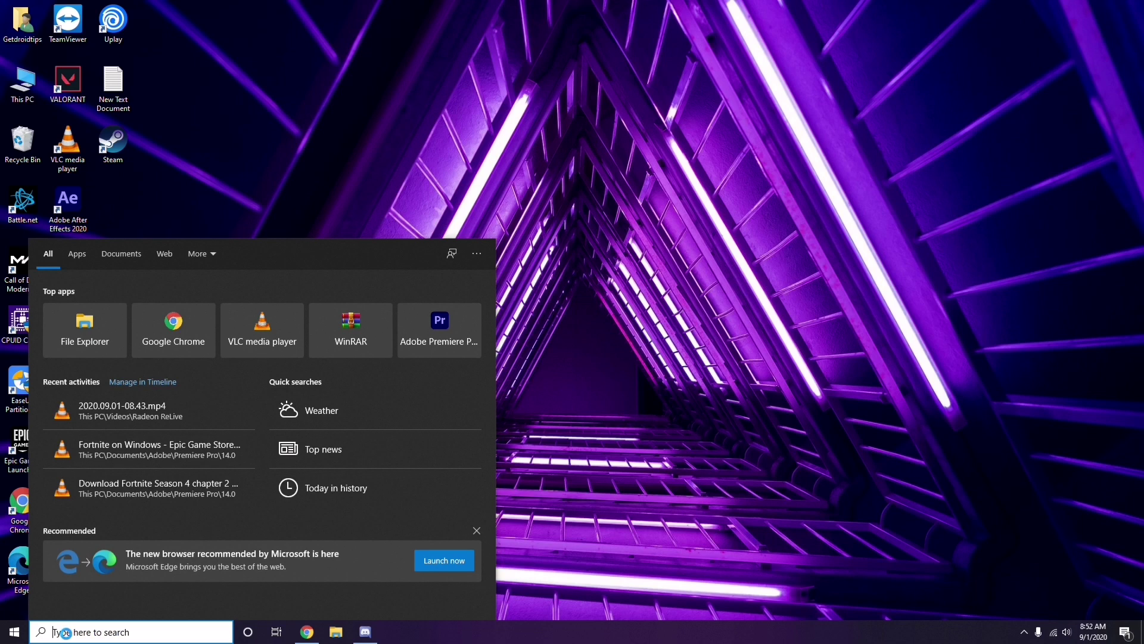
type("sett")
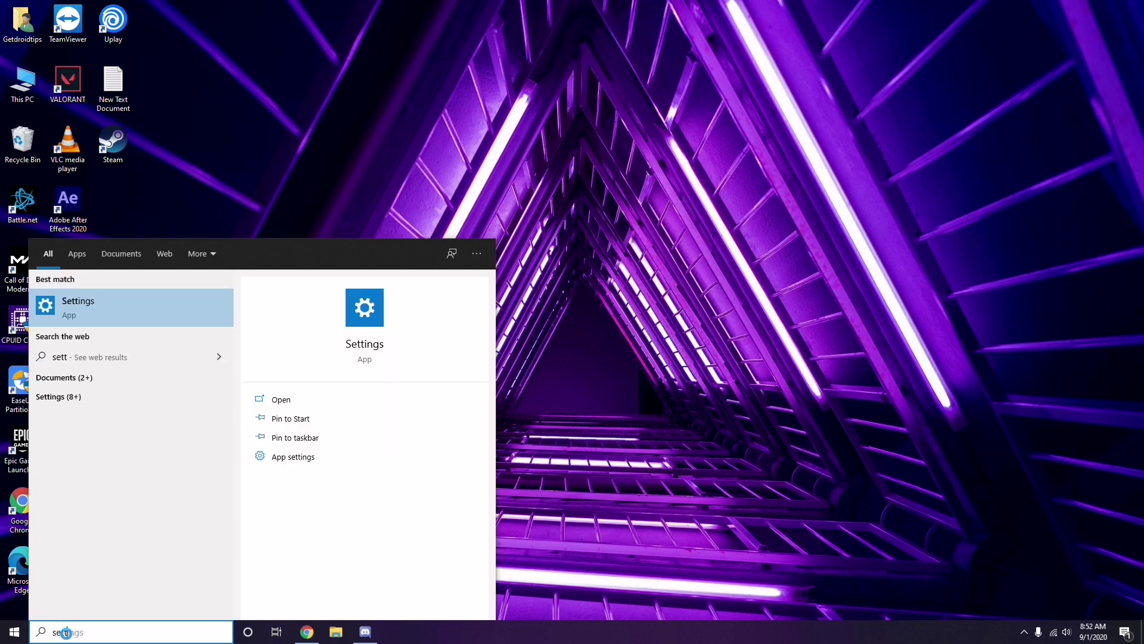
type("ings")
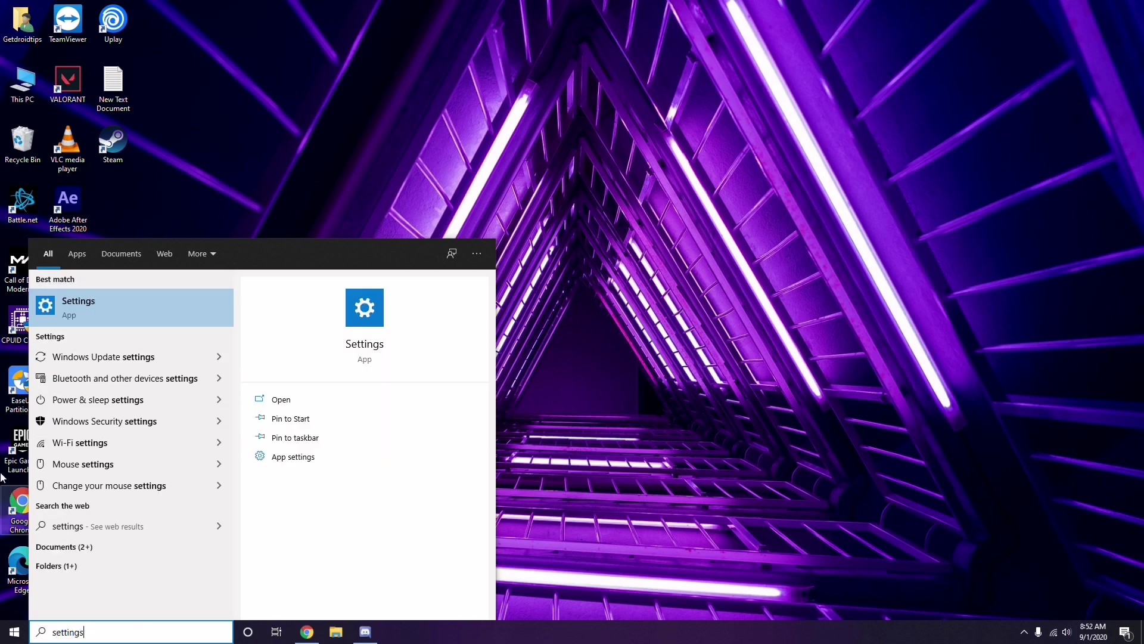
left_click(127, 315)
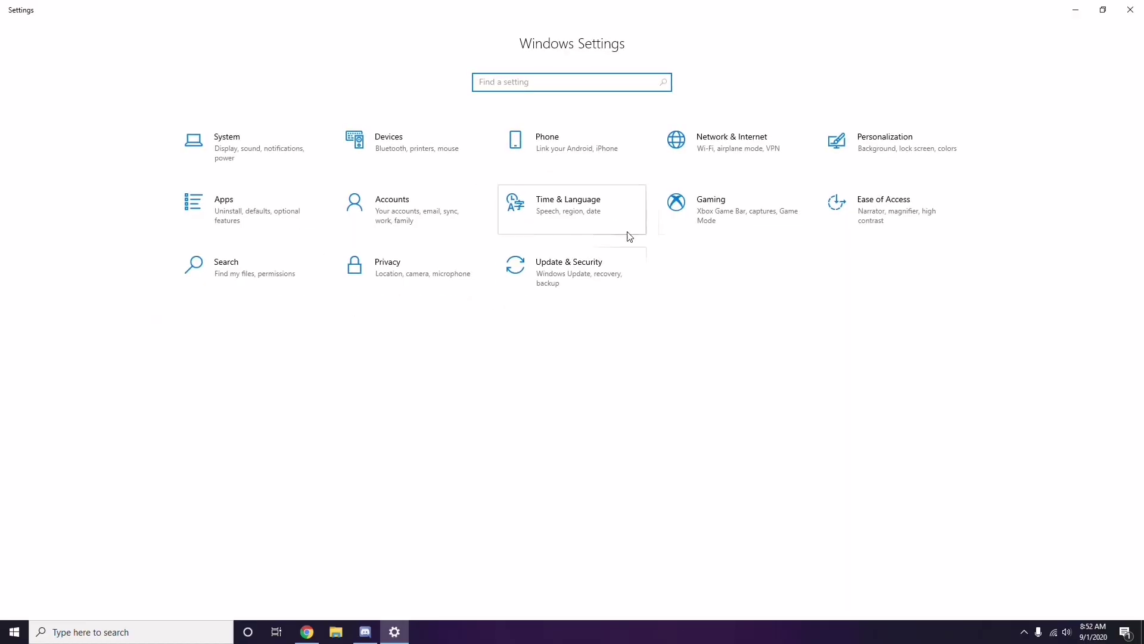
left_click(574, 283)
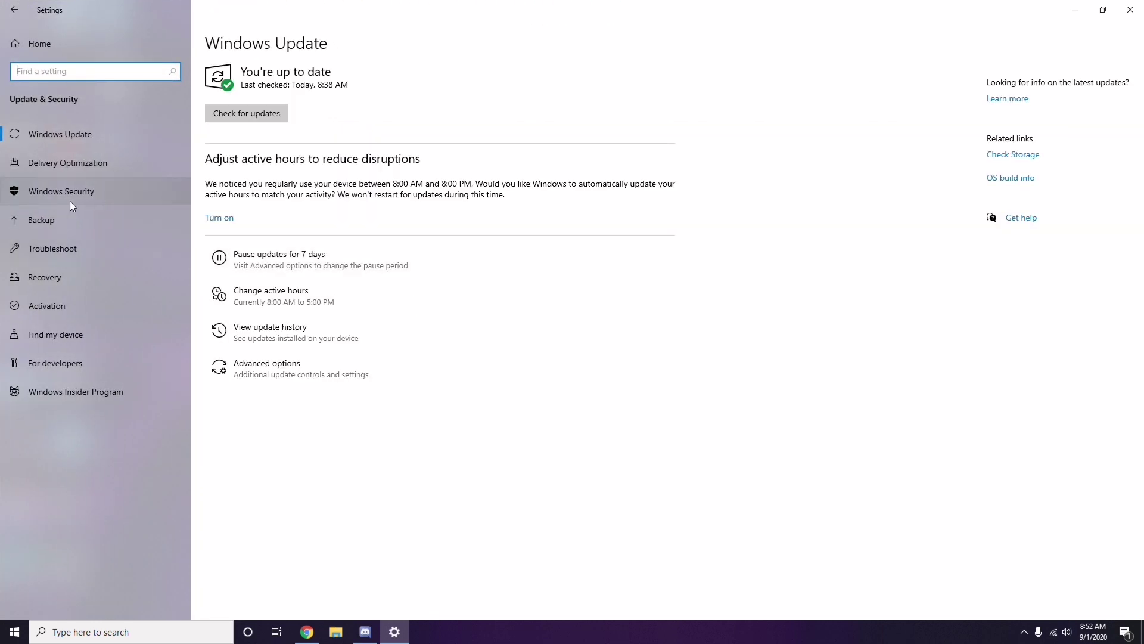
left_click(271, 331)
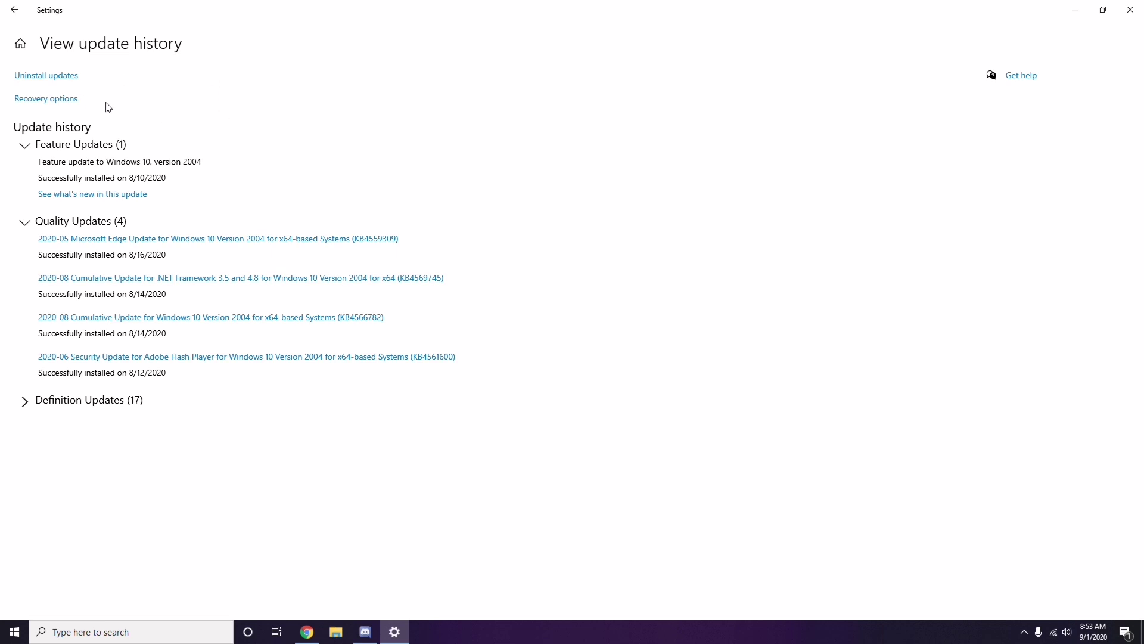
Open the list of installed updates and bring up the uninstall option for the Visual C++ 2010 x64 update KB2565063 without running it
left_click(59, 78)
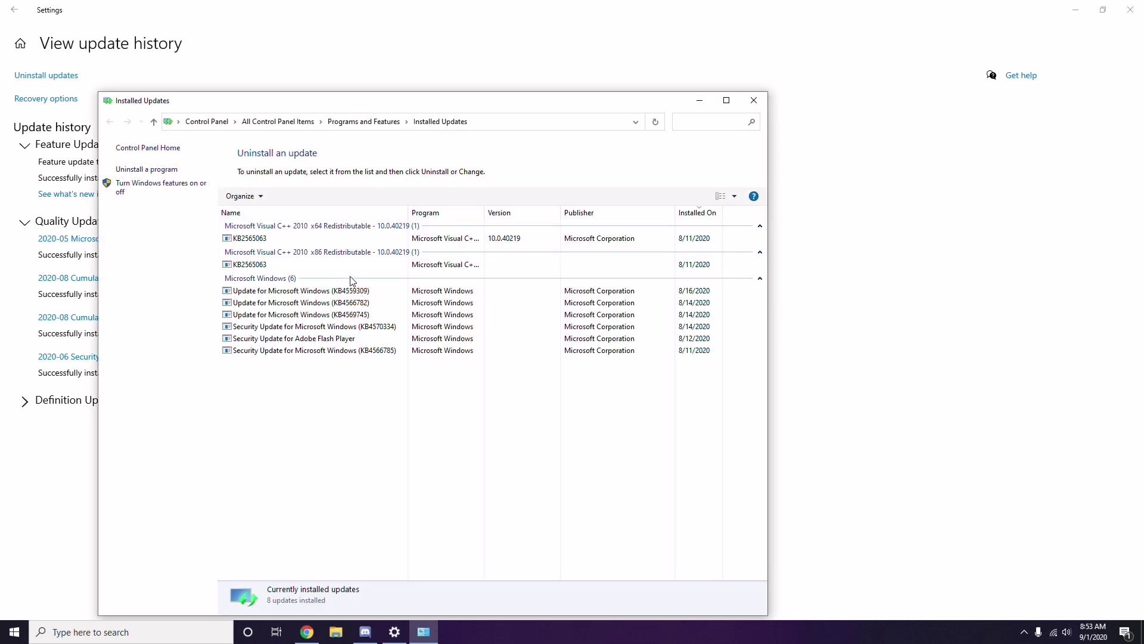
right_click(263, 243)
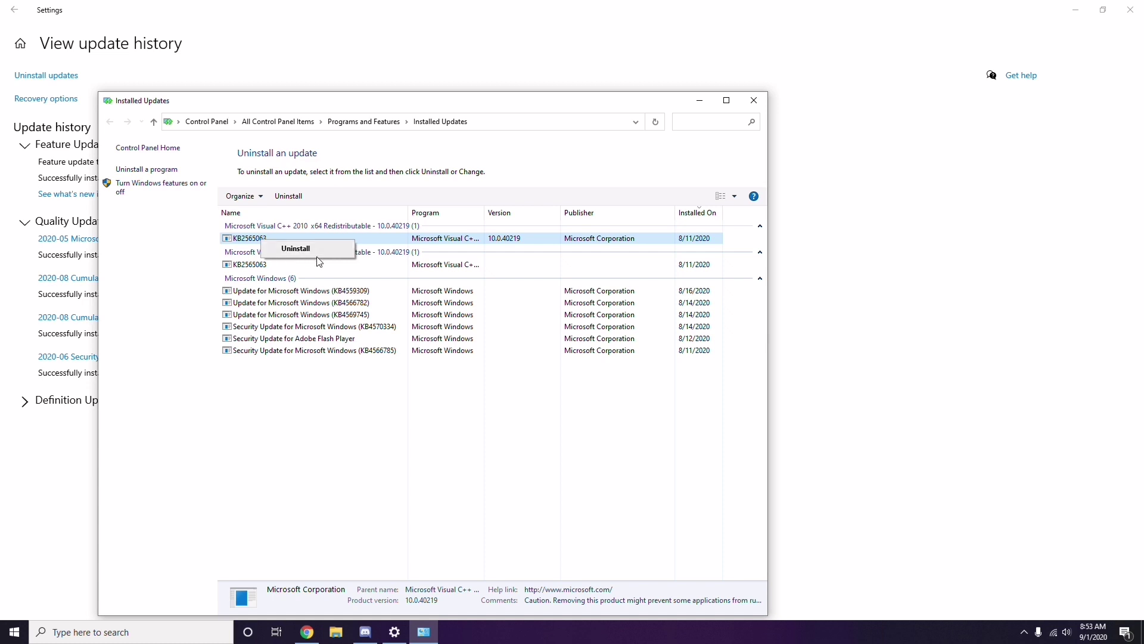
left_click(791, 224)
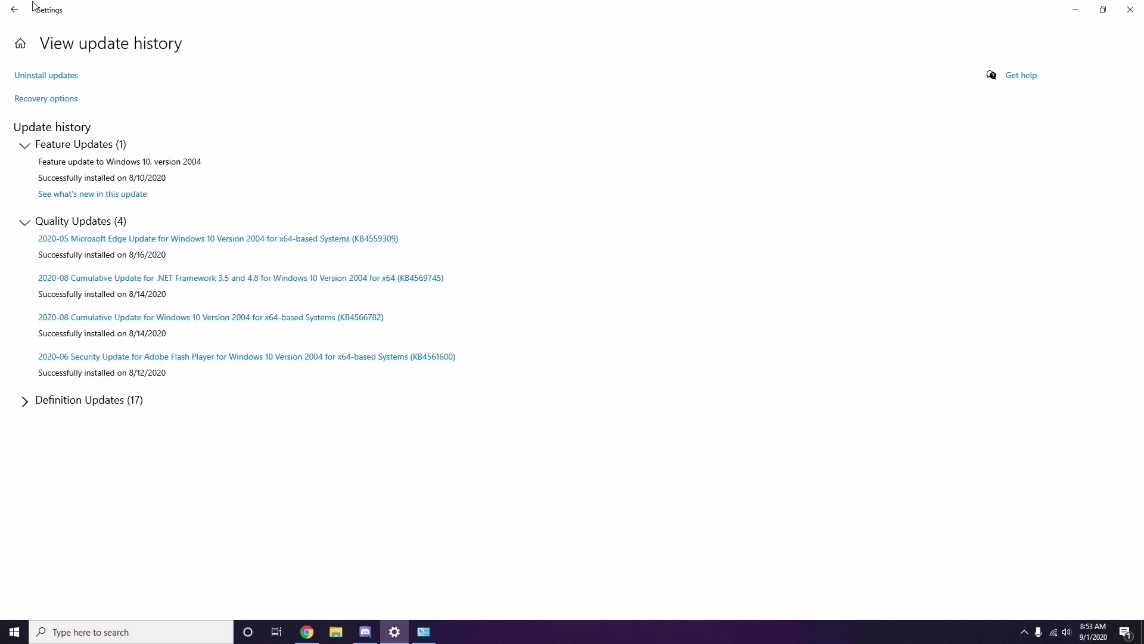
Return to the Windows Settings home page and close both Settings and the Installed Updates window
left_click(20, 16)
left_click(20, 16)
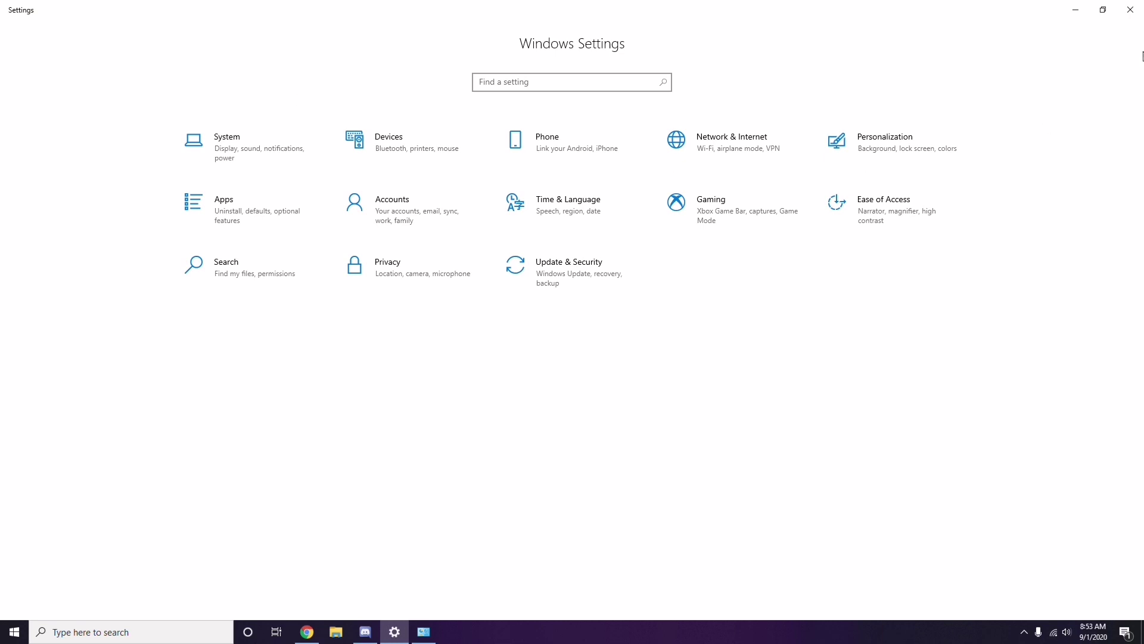
left_click(1129, 14)
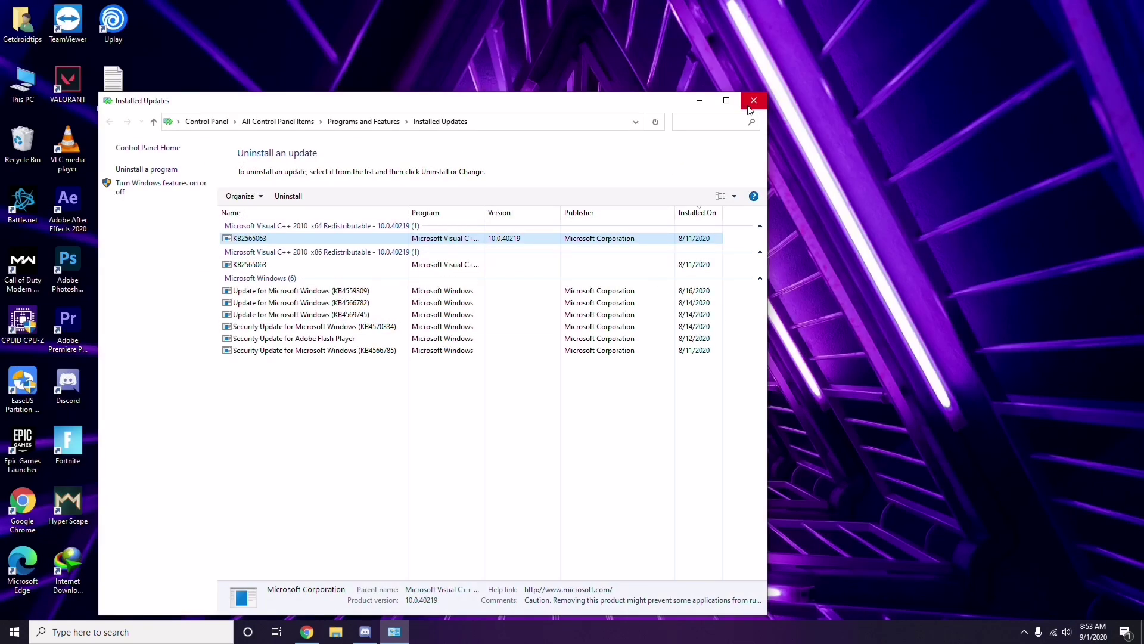
left_click(764, 96)
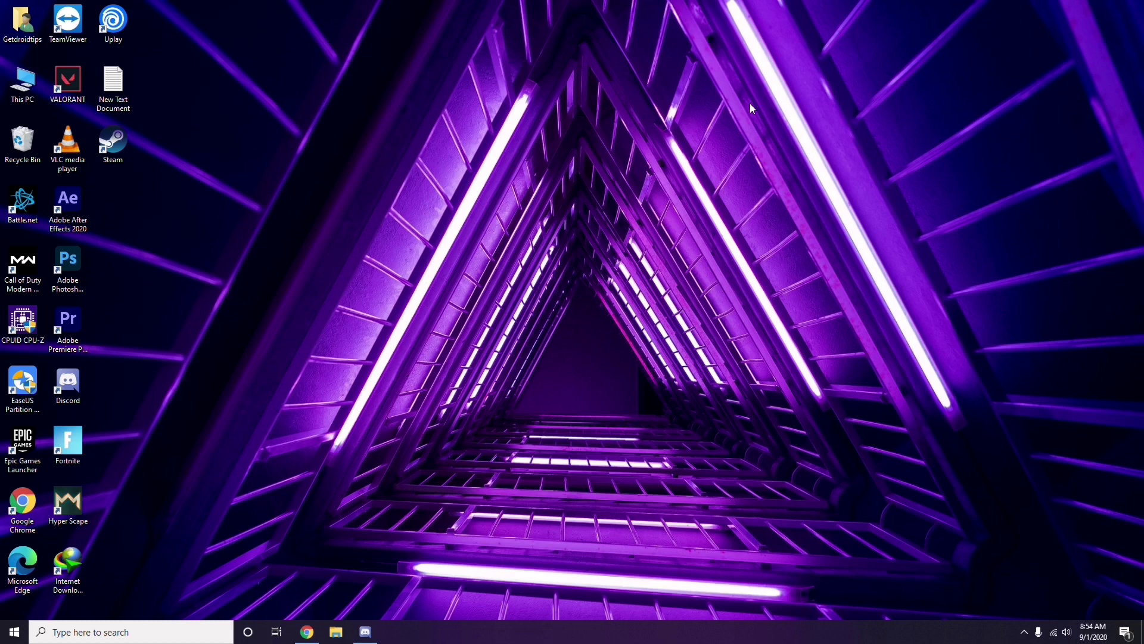
Open the temporary files folder by running %temp% from the Run dialog
key("super+r")
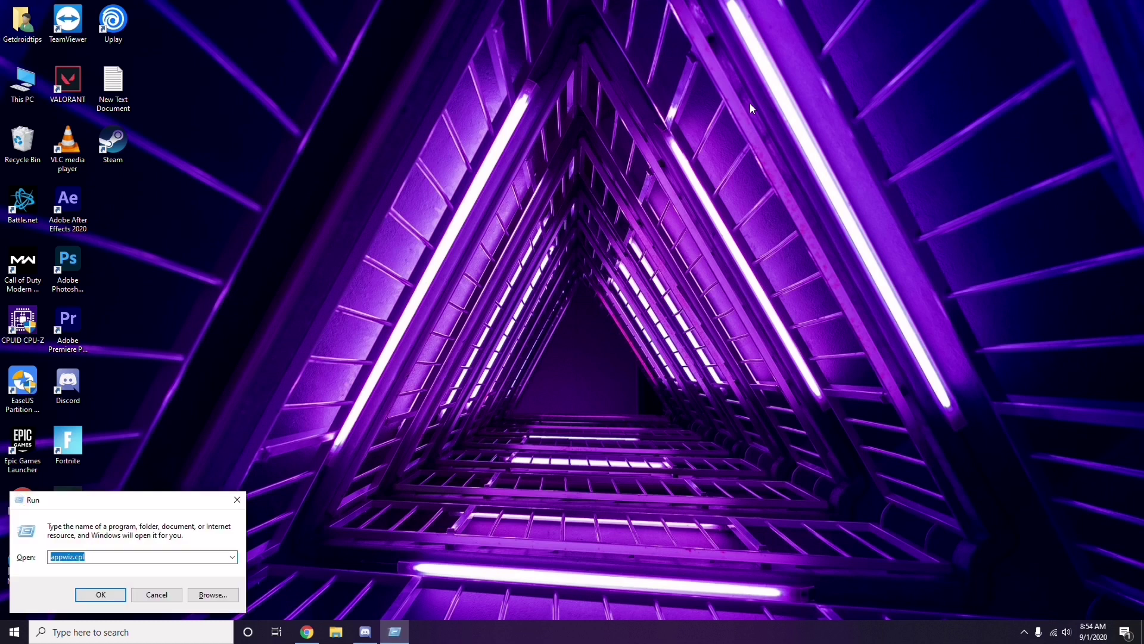
key("BackSpace")
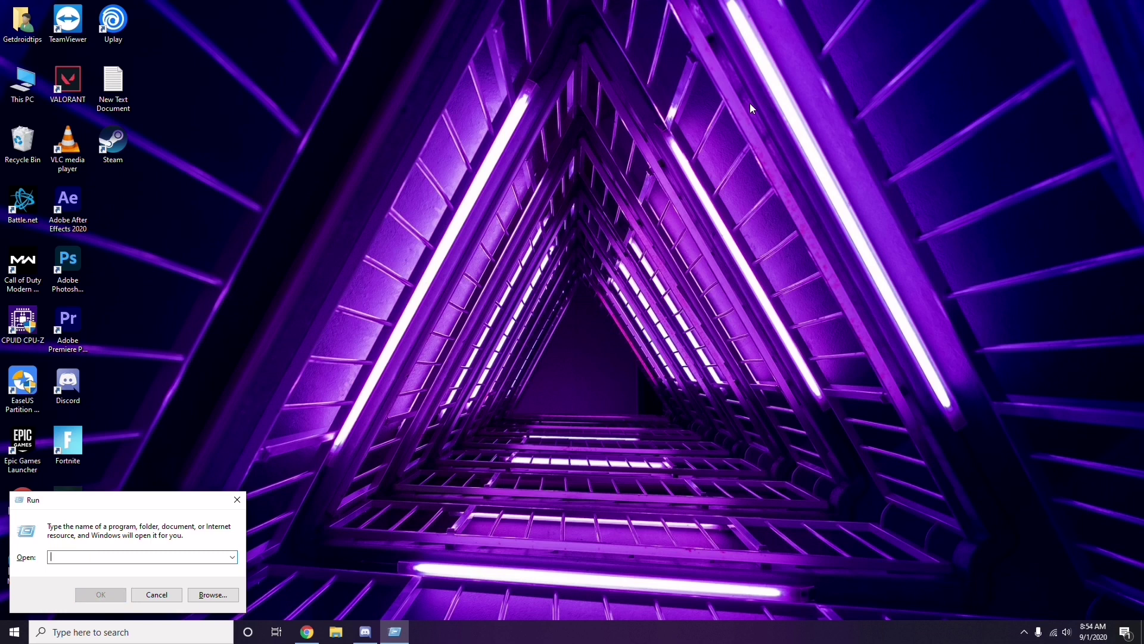
type("5")
key("BackSpace")
type("%")
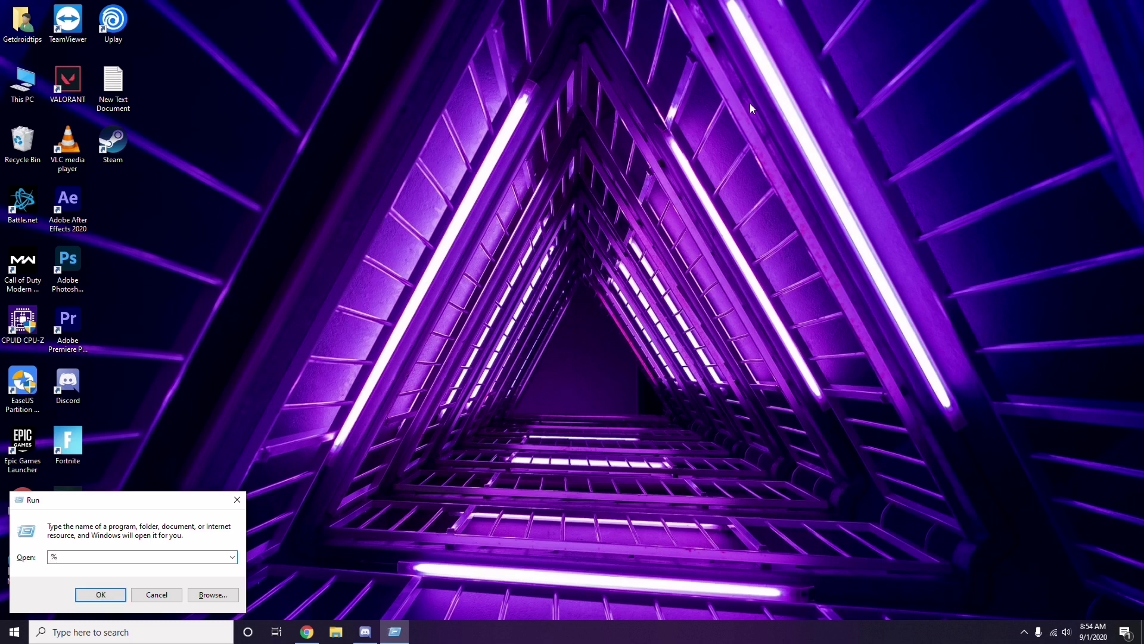
type("temp%")
left_click(101, 596)
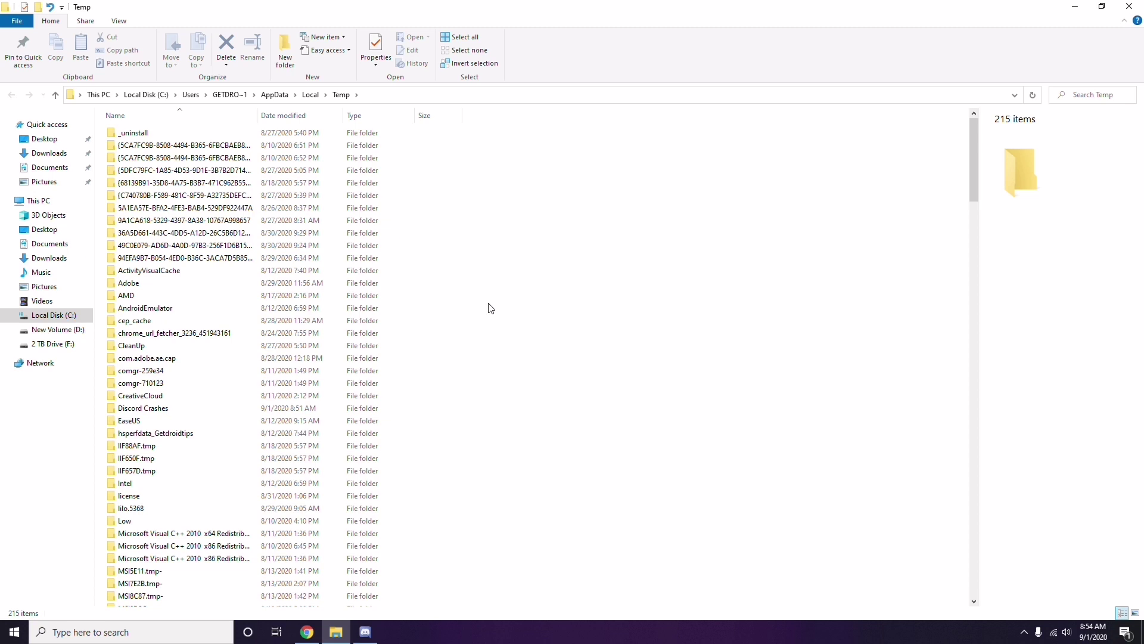
Select all items in the Temp folder, clear the selection, and close the folder, finishing with a desktop refresh
key("ctrl+a")
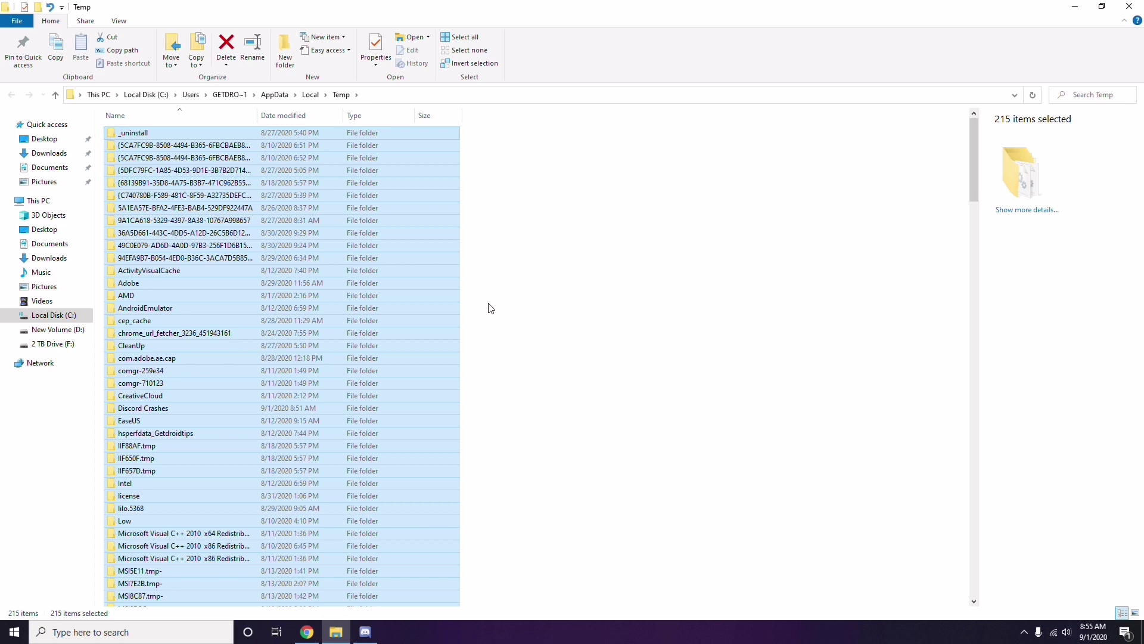
left_click(552, 300)
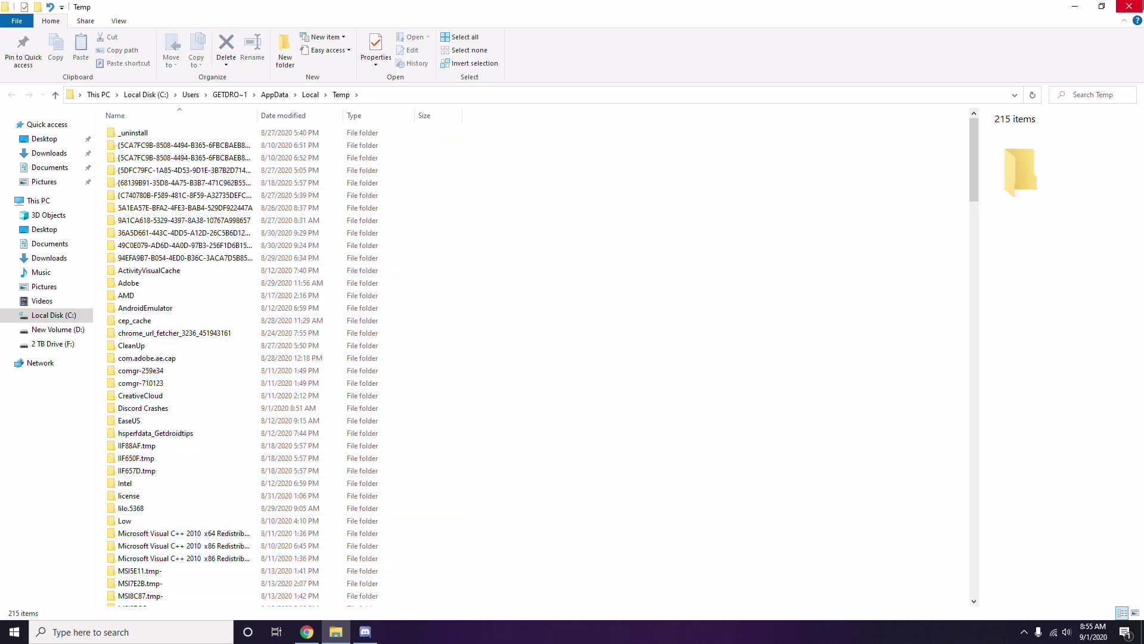
left_click(1129, 6)
right_click(438, 174)
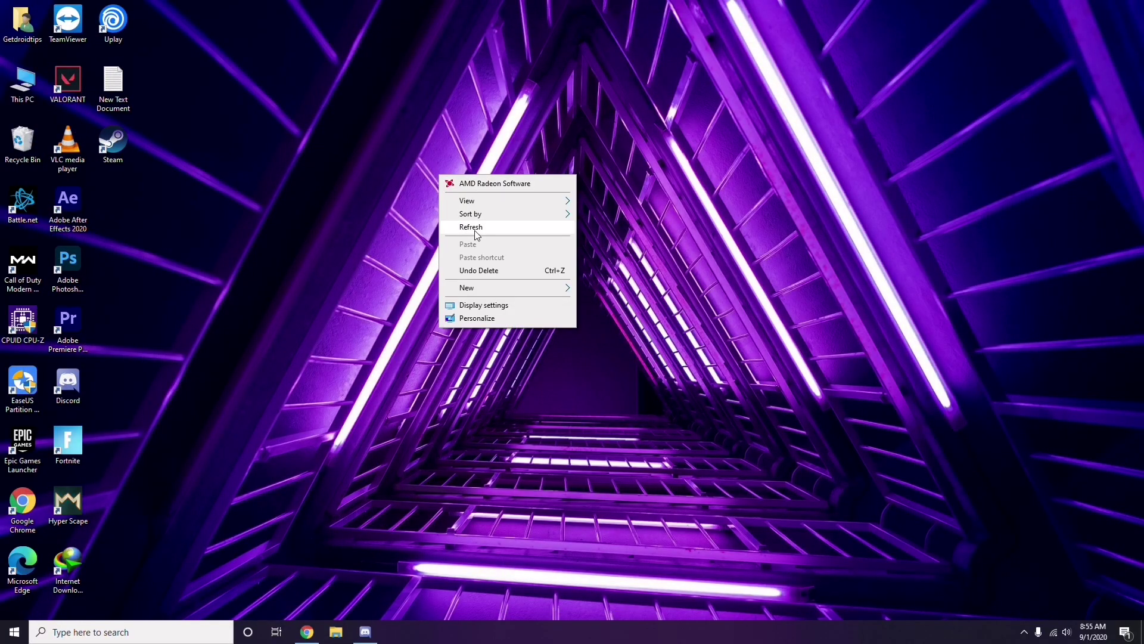
left_click(477, 229)
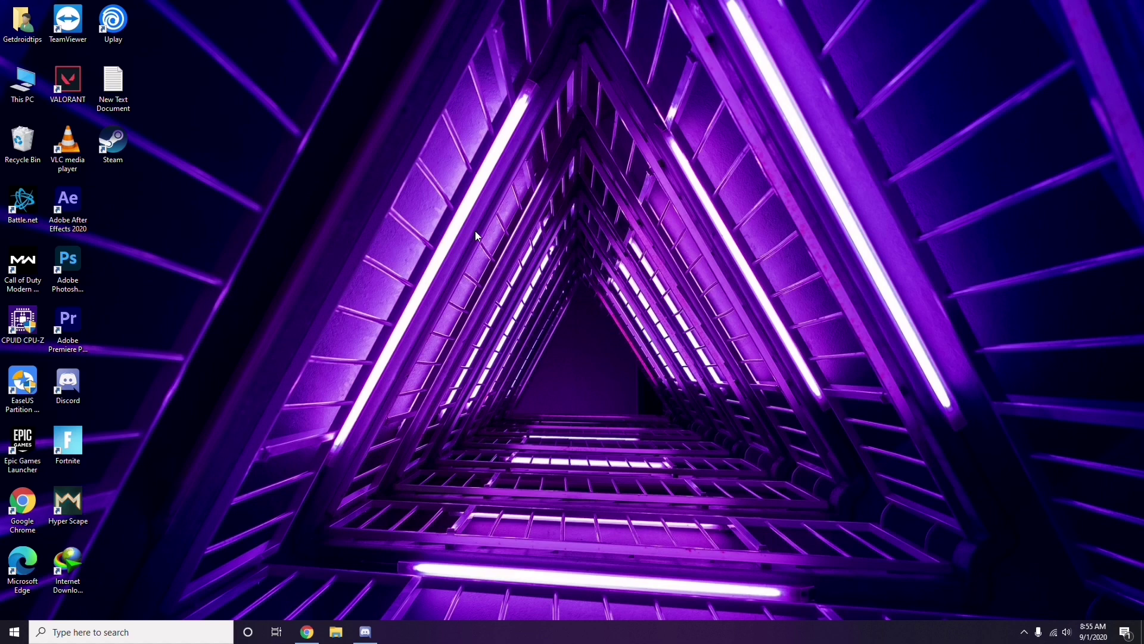
Open AMD Radeon Software, check its Driver & Software section for an available update, and close it
left_click(1025, 631)
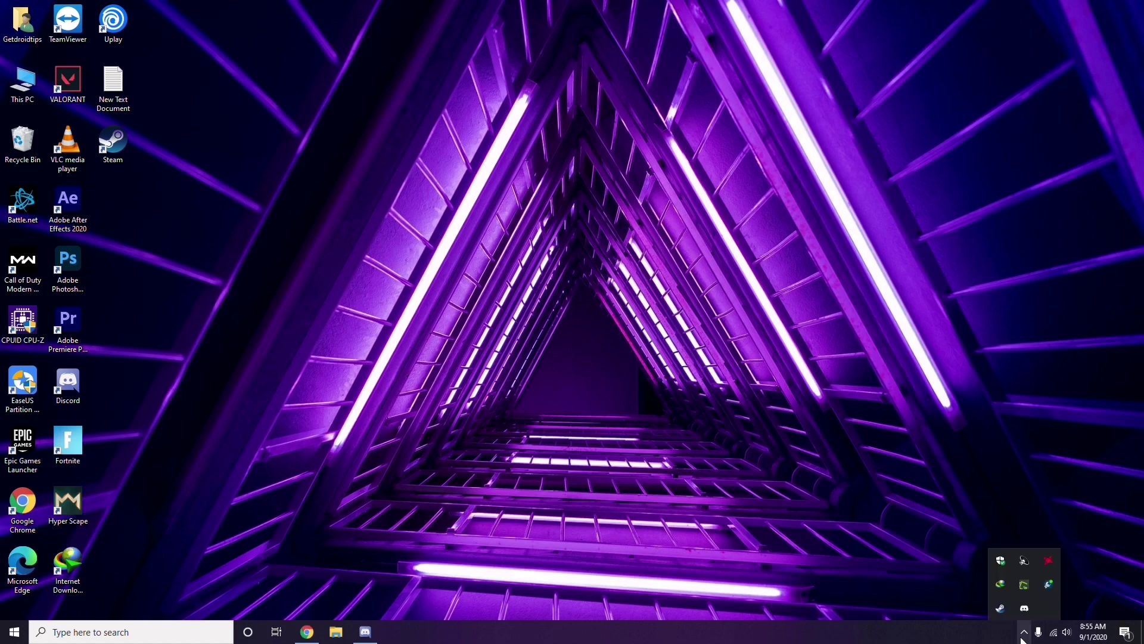
left_click(1047, 559)
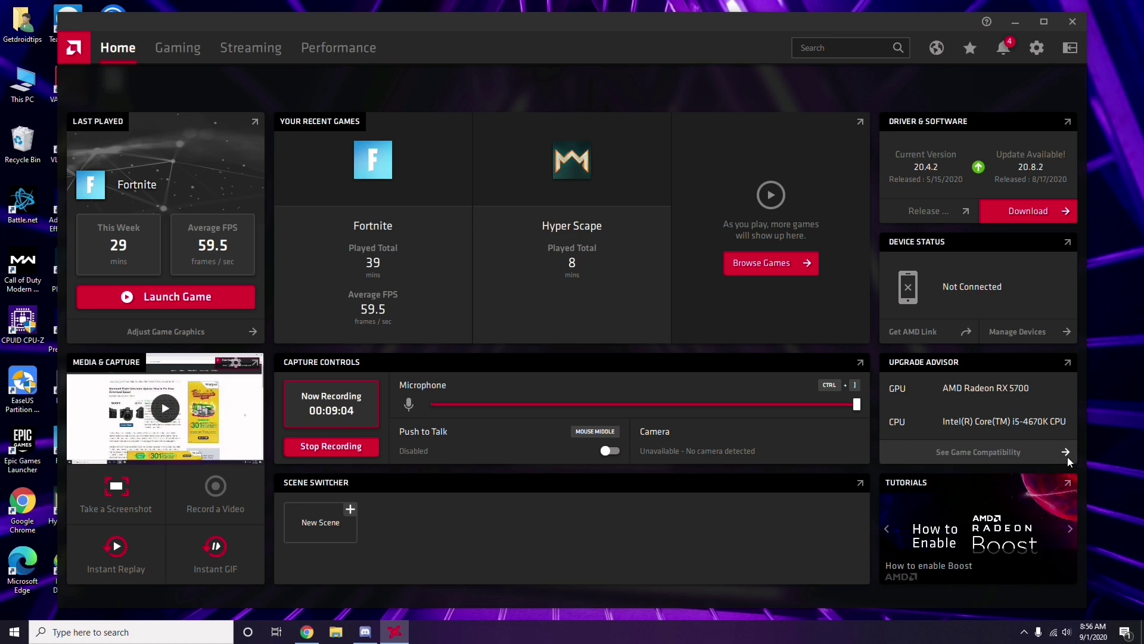
left_click(1078, 26)
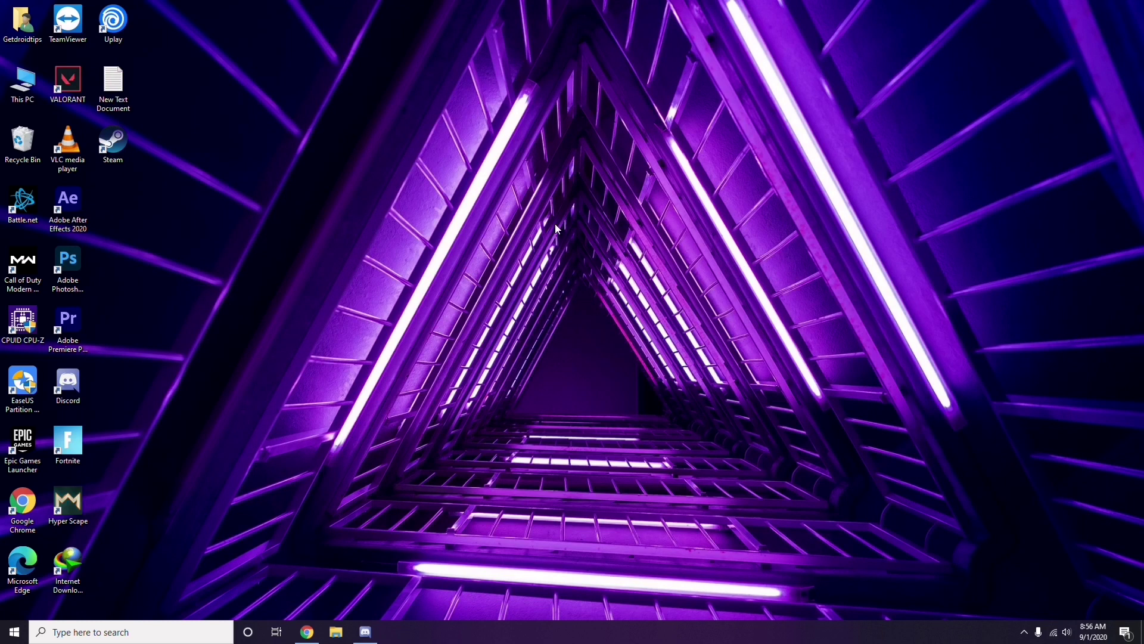
left_click(14, 631)
left_click(515, 442)
right_click(314, 273)
left_click(349, 327)
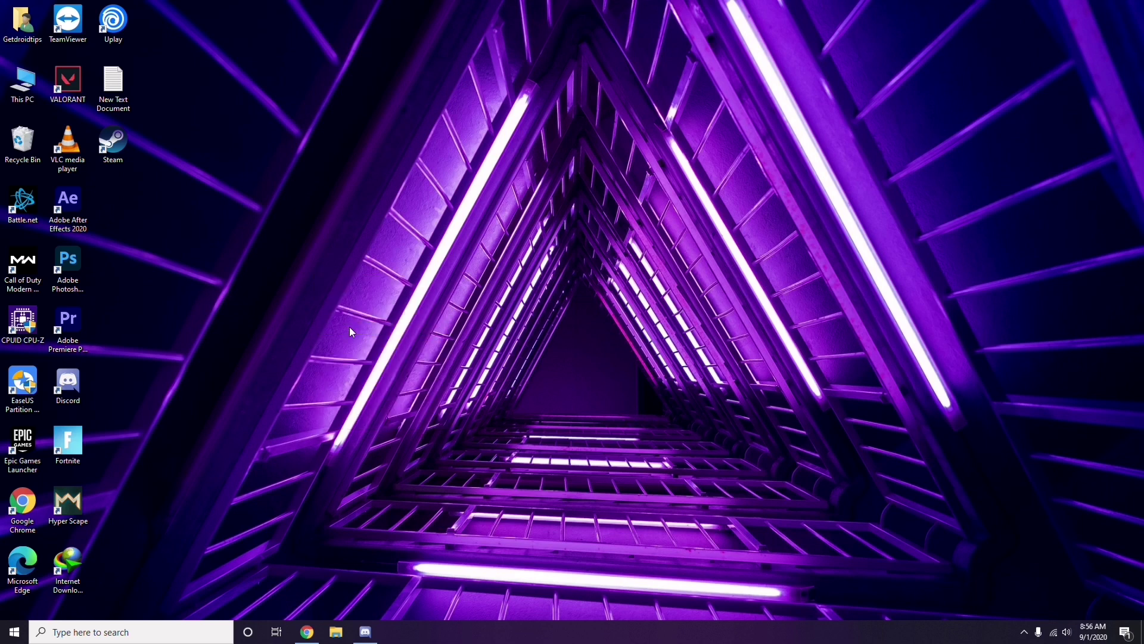